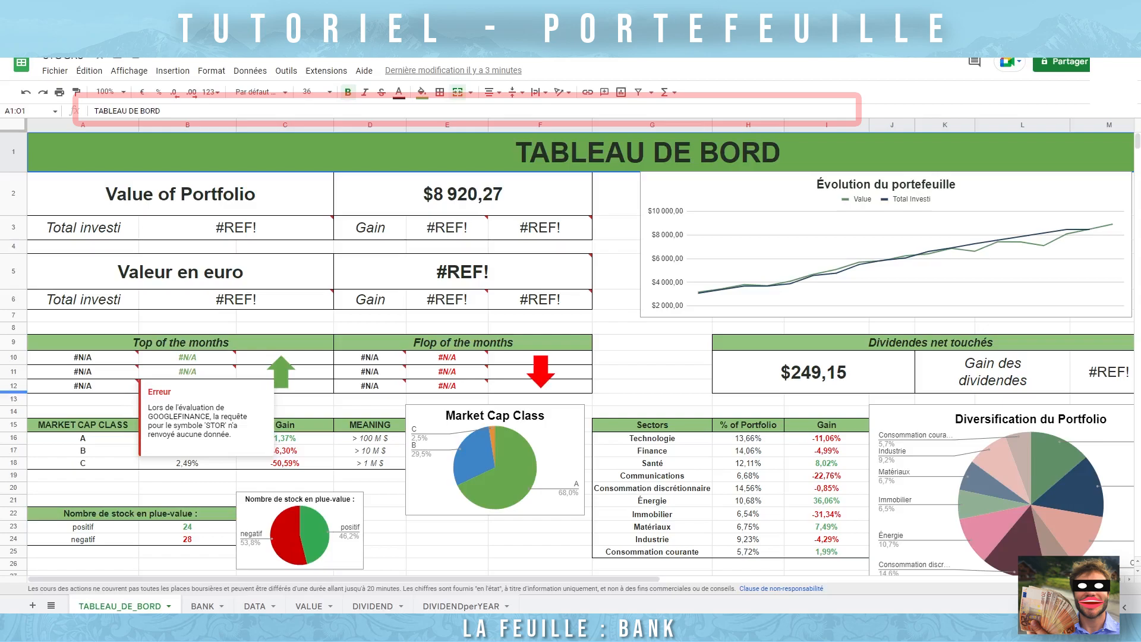
Step: Look through the BANK, DATA, VALUE and DIVIDEND sheets and return to the TABLEAU_DE_BORD sheet
left_click(202, 606)
left_click(280, 607)
left_click(307, 606)
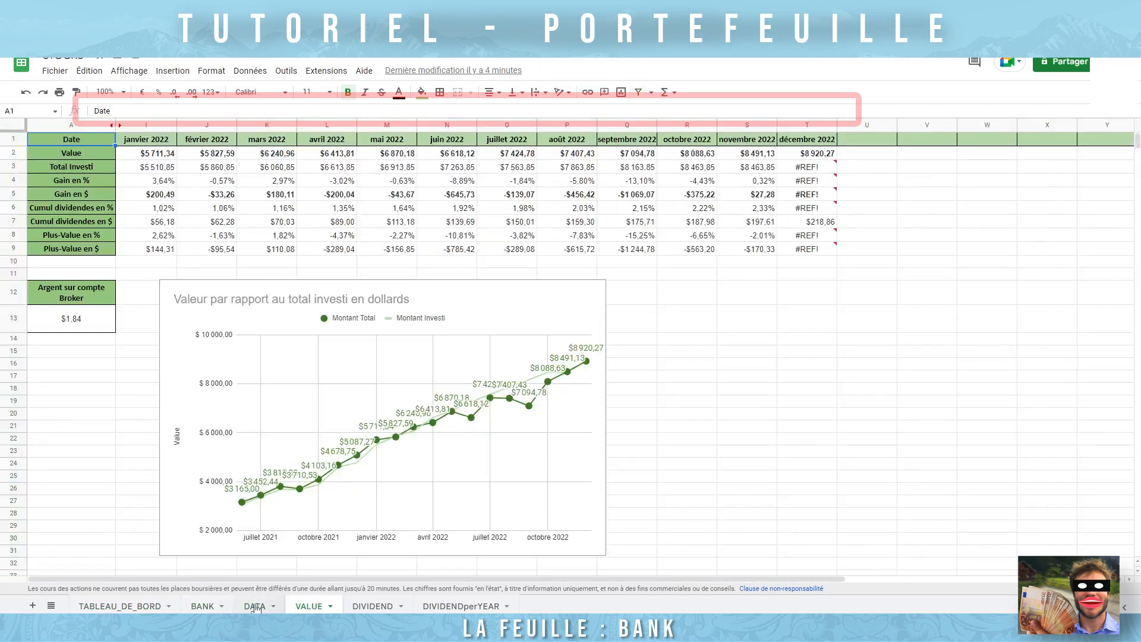
left_click(201, 608)
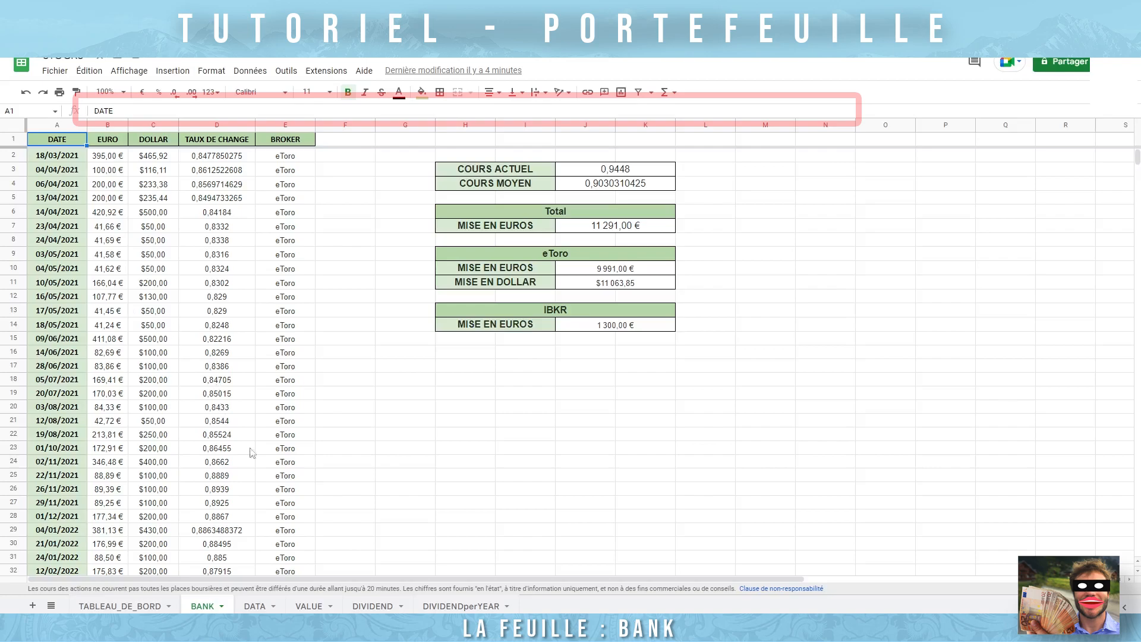
left_click(255, 607)
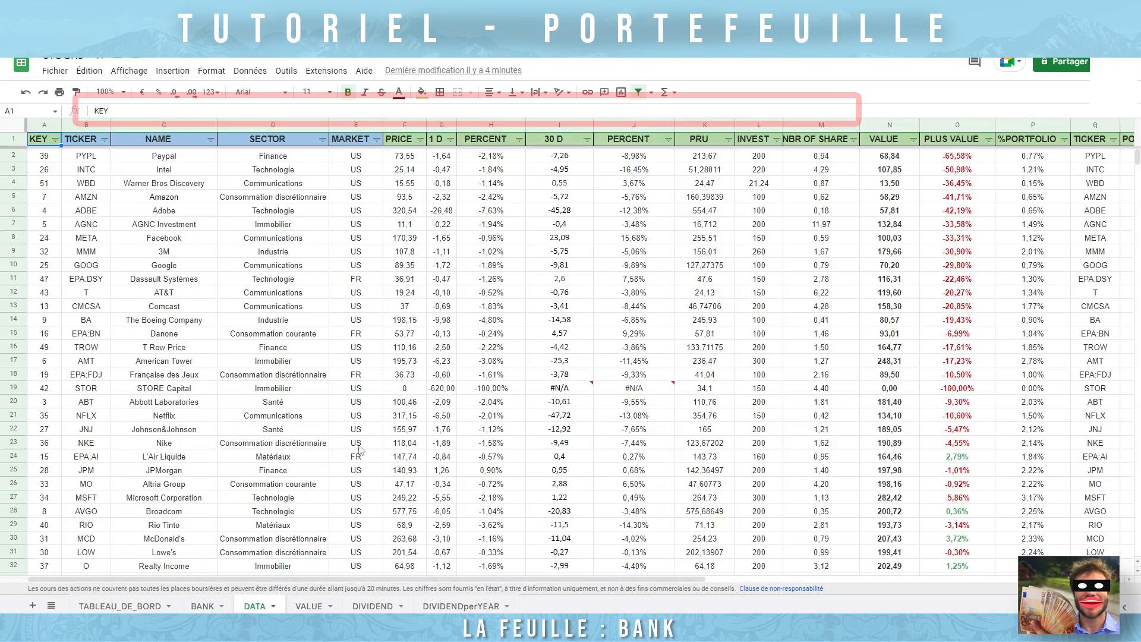
left_click(312, 606)
left_click(392, 604)
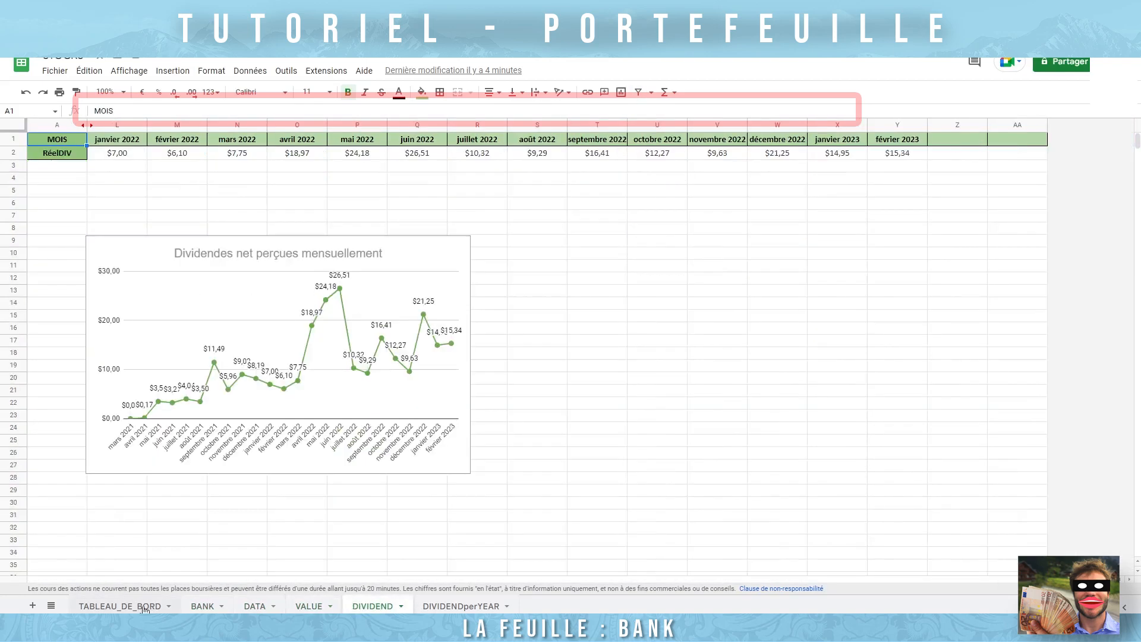
left_click(144, 608)
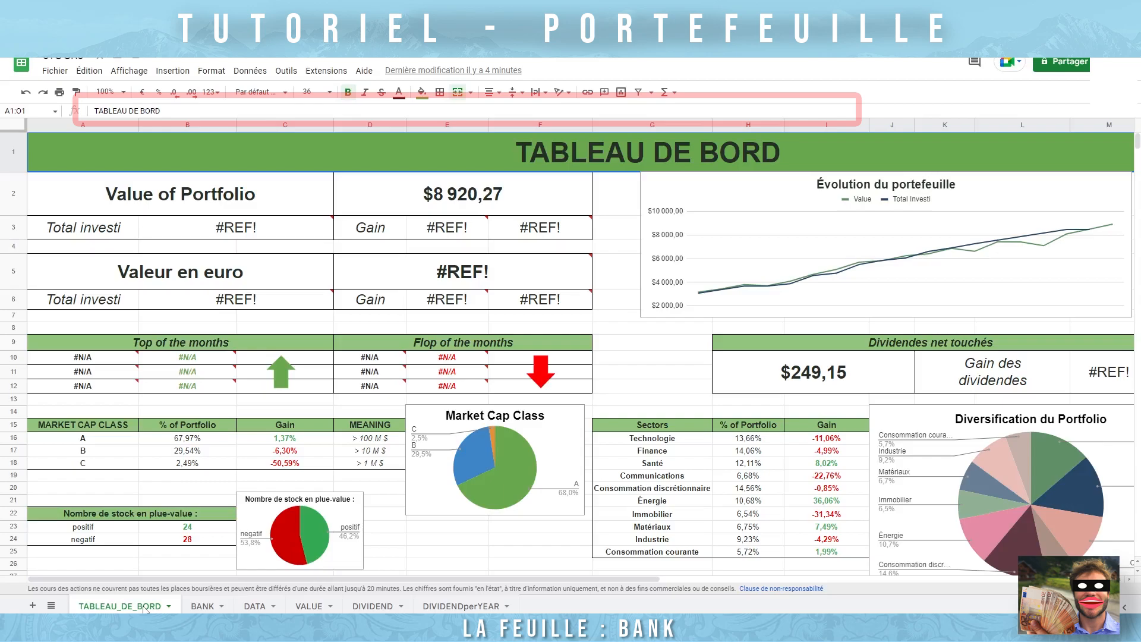
Step: Open the BANK sheet and inspect the formula behind the COURS ACTUEL exchange rate
left_click(201, 607)
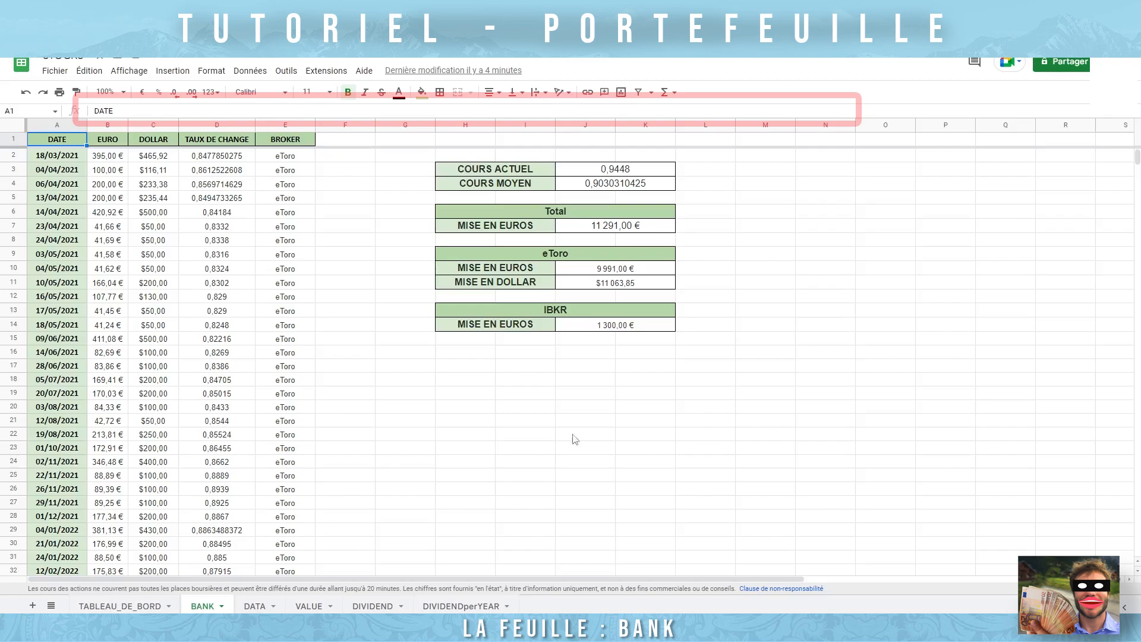
left_click(599, 171)
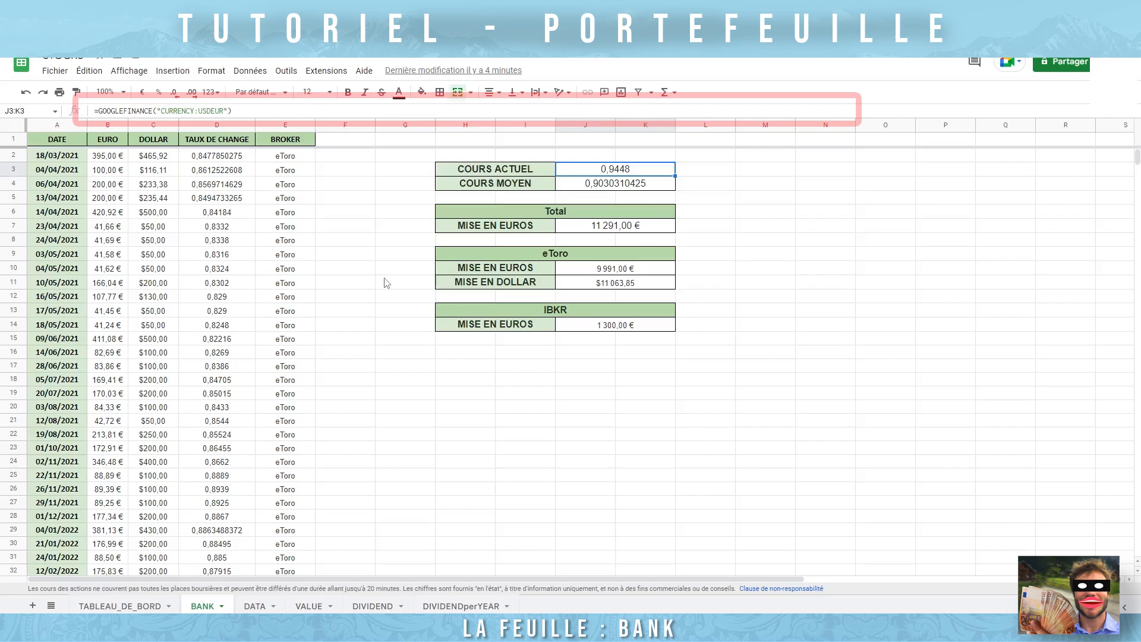
left_click(373, 301)
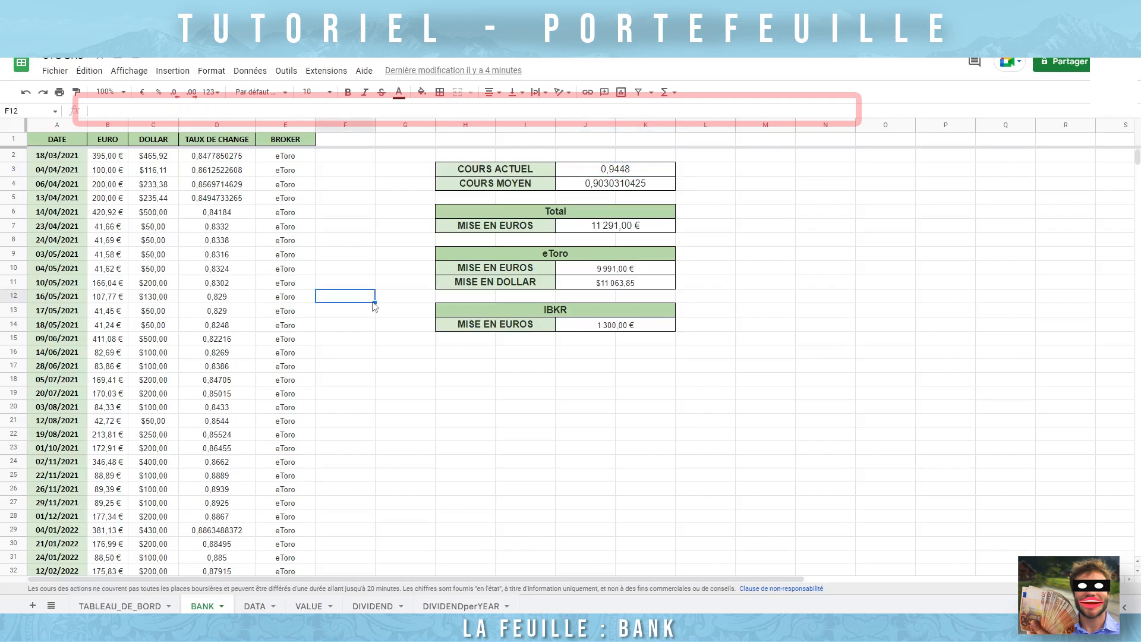
Step: Go through the BANK table's column headers one by one, from DATE to BROKER
left_click(56, 142)
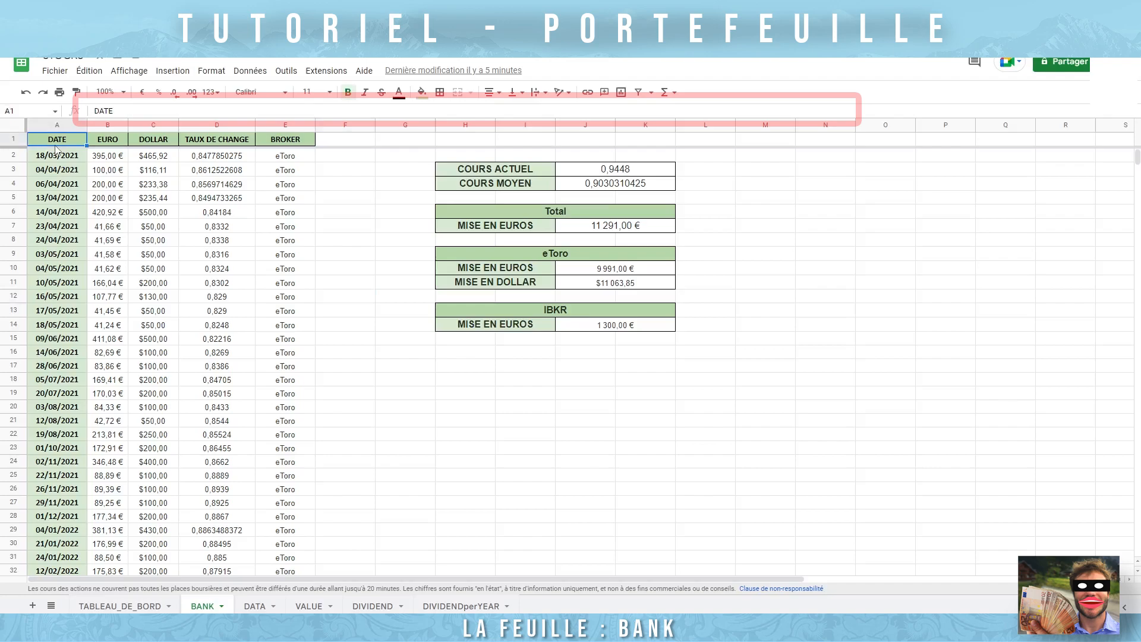
key("Right")
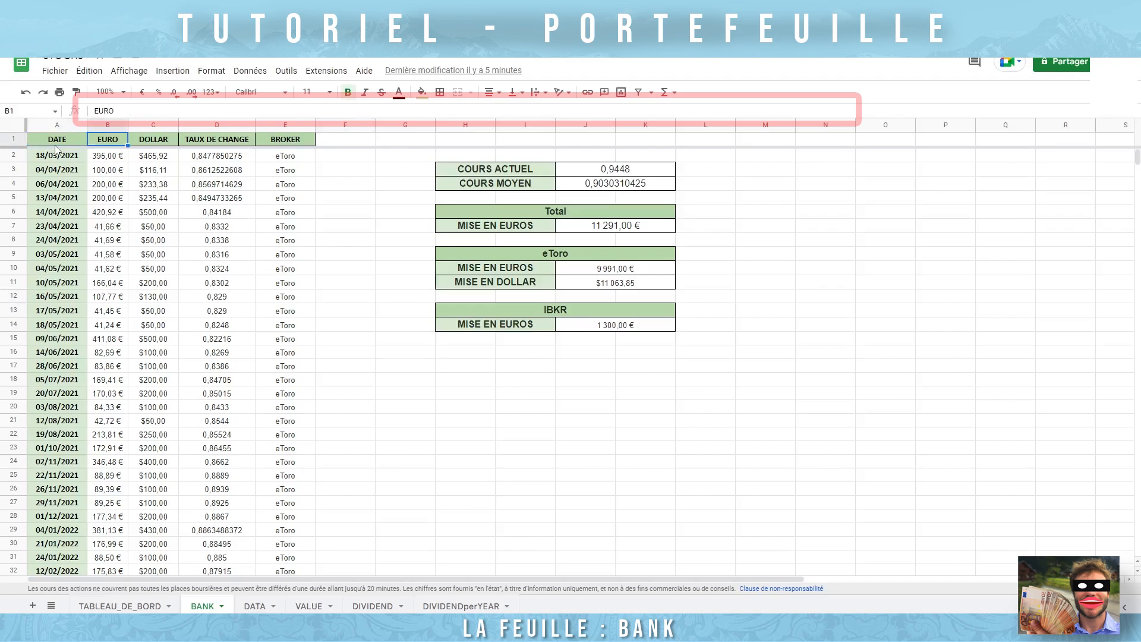
key("Right")
key("Right")
key("Right")
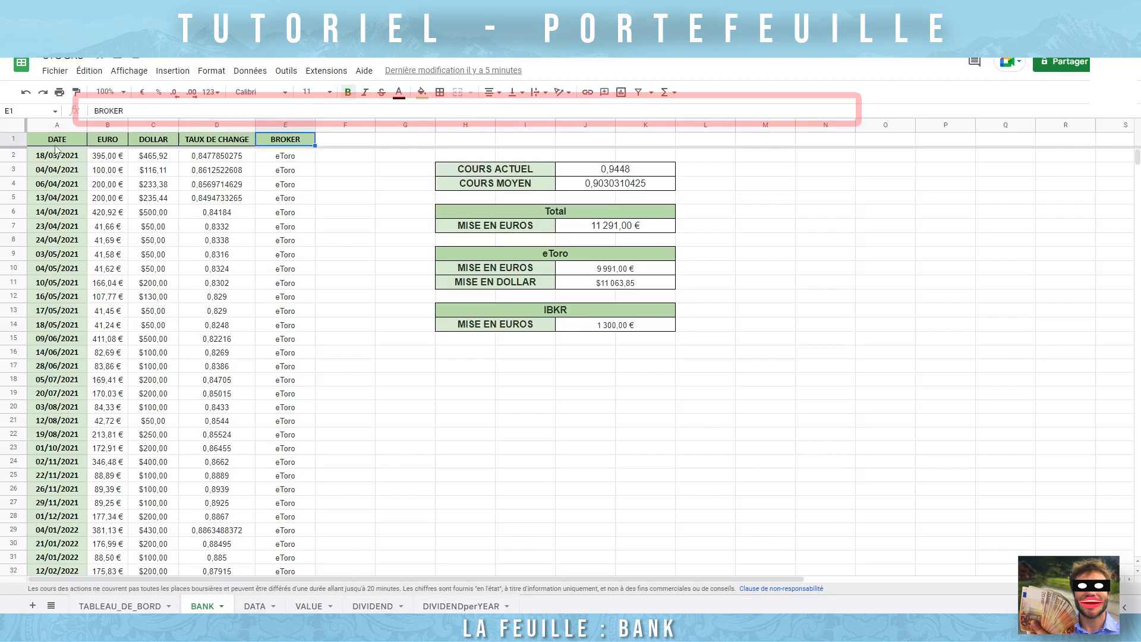
Step: Check which brokers are recorded in the BROKER column, including the IBKR entry in row 45
left_click(288, 186)
scroll(289, 190, "down", 10)
left_click(282, 337)
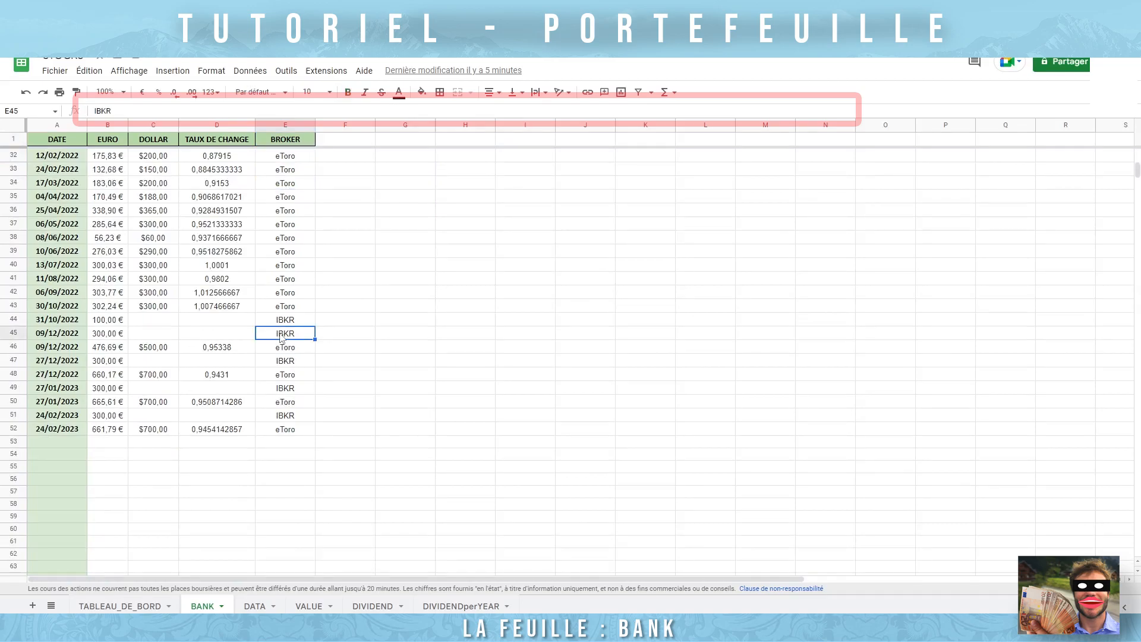
scroll(282, 337, "up", 10)
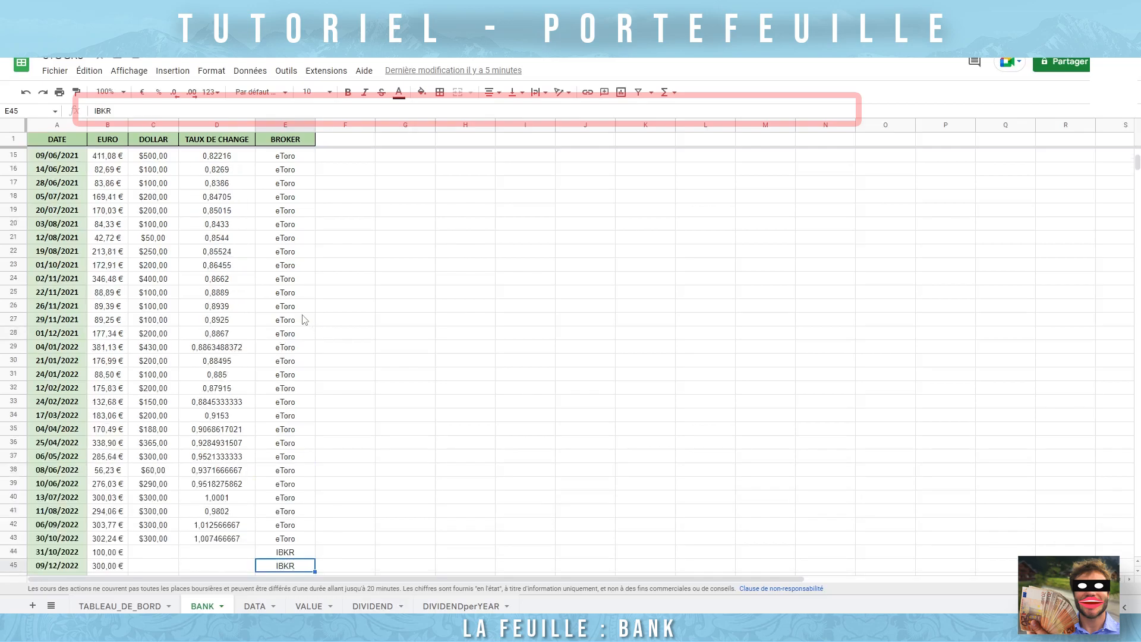
Step: Examine the date, euro and dollar amounts of the first deposit in row 2
left_click(57, 156)
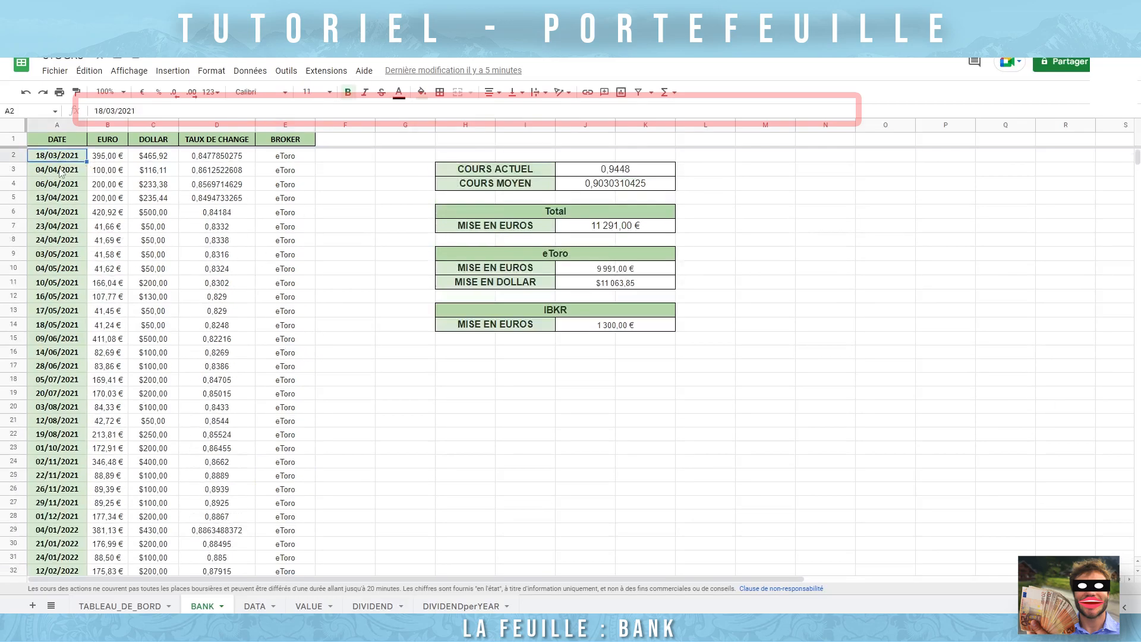
key("Right")
key("Right")
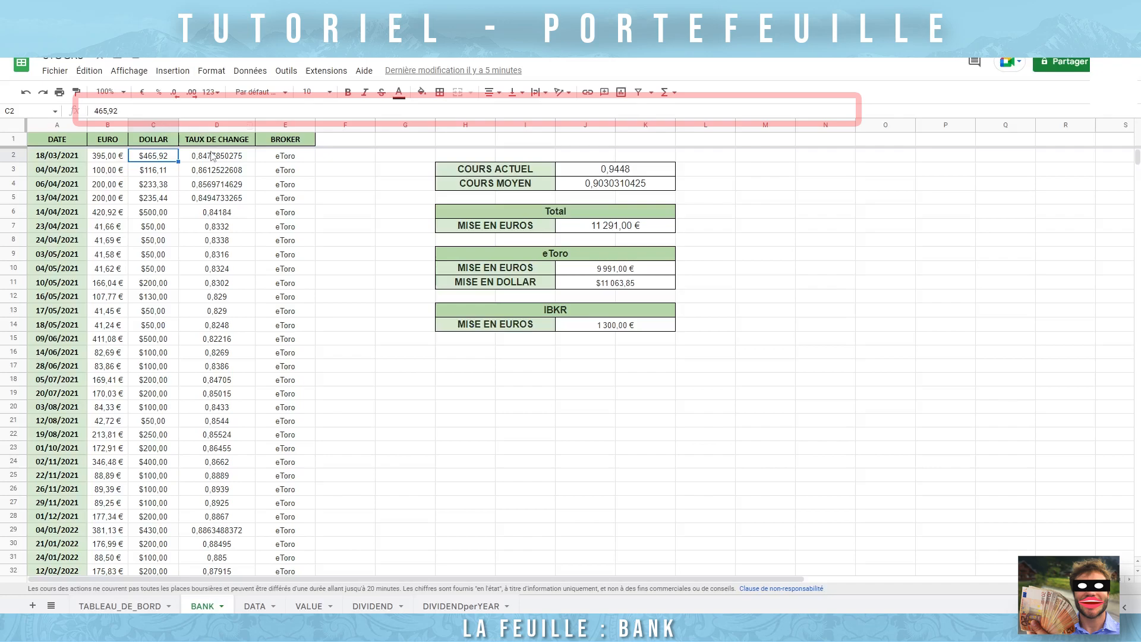
left_click(78, 160)
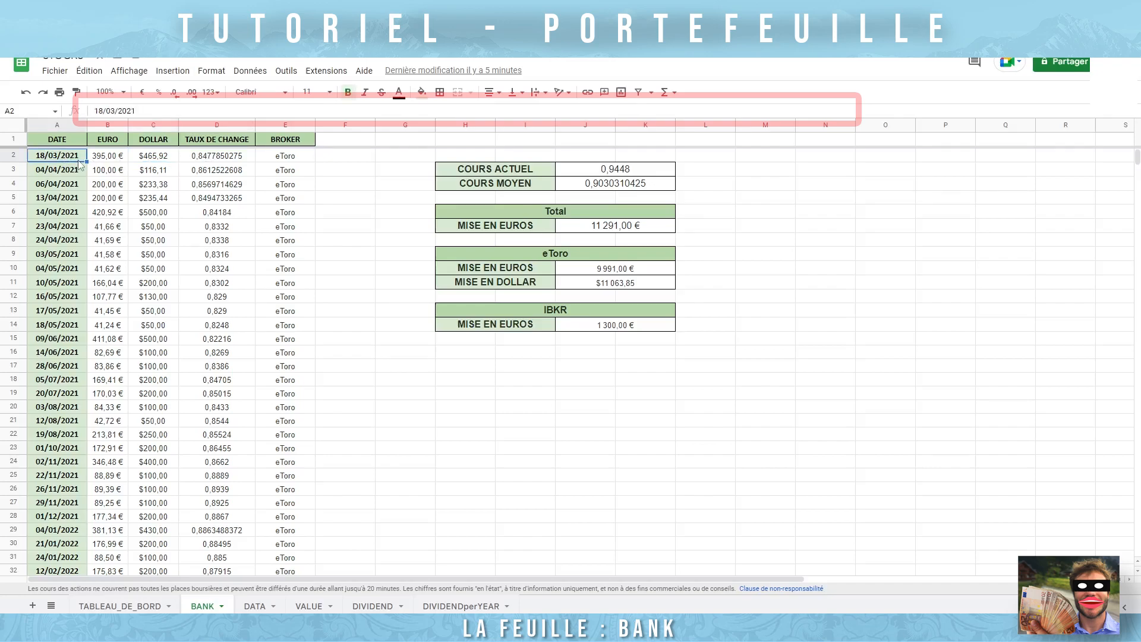
key("Right")
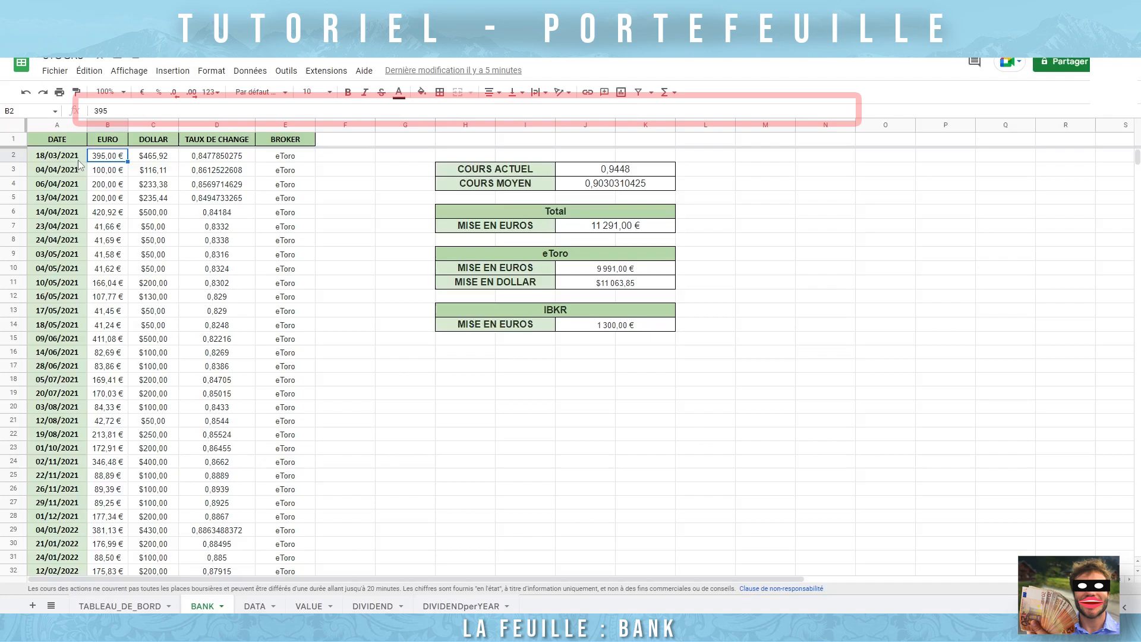
Step: Go down the deposit list to the euro amount of the last recorded deposit in row 52
key("Right")
key("Down")
key("Down")
key("Down")
key("Down")
key("Down")
key("Down")
key("Down")
key("Down")
key("Down")
key("Down")
key("Down")
key("Down")
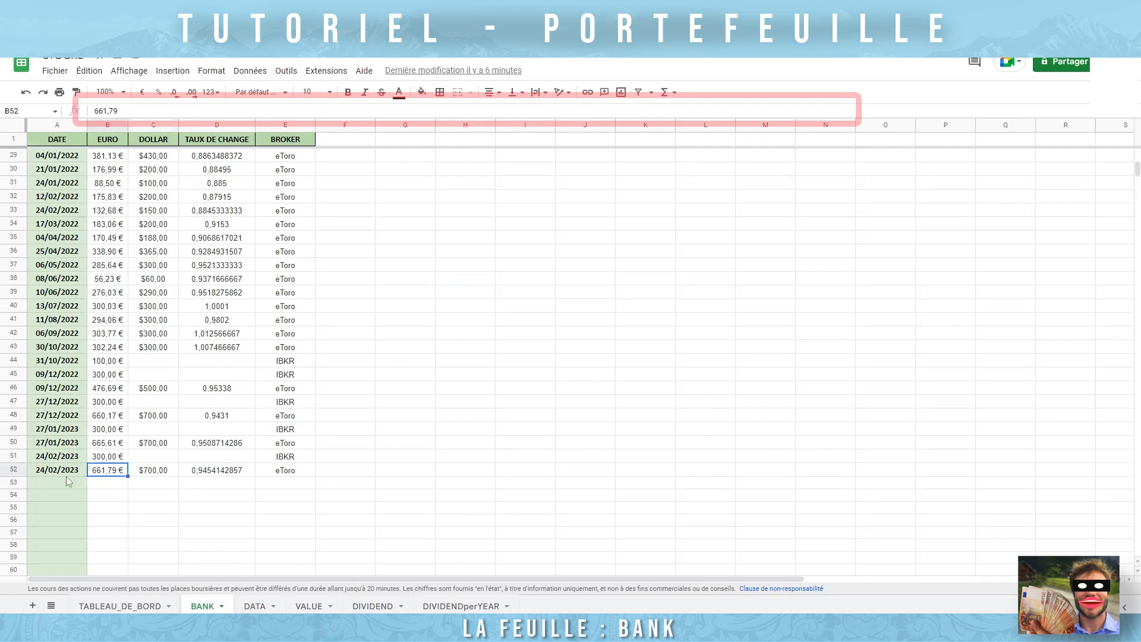
Step: Examine the IBKR deposit in row 51 cell by cell, from its date to its broker, including the empty dollar and rate cells
left_click(61, 474)
key("Up")
key("Down")
key("Up")
key("Right")
key("Right")
key("Right")
key("Right")
key("Left")
key("Left")
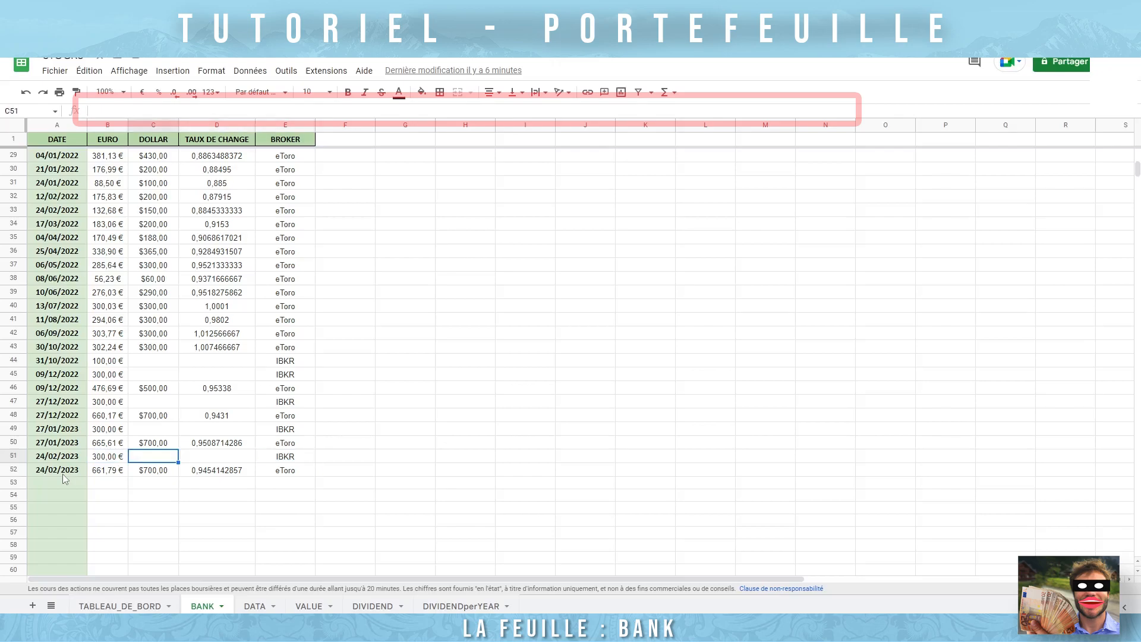
key("Right")
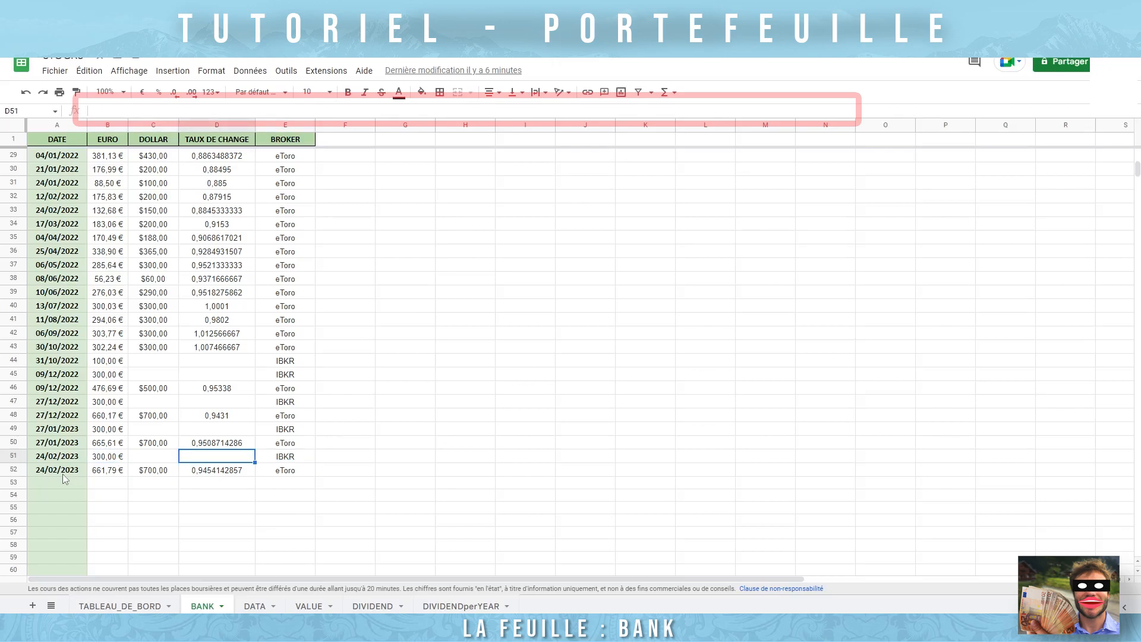
key("Left")
key("Right")
key("Left")
key("Right")
key("Left")
key("Left")
key("Left")
key("Right")
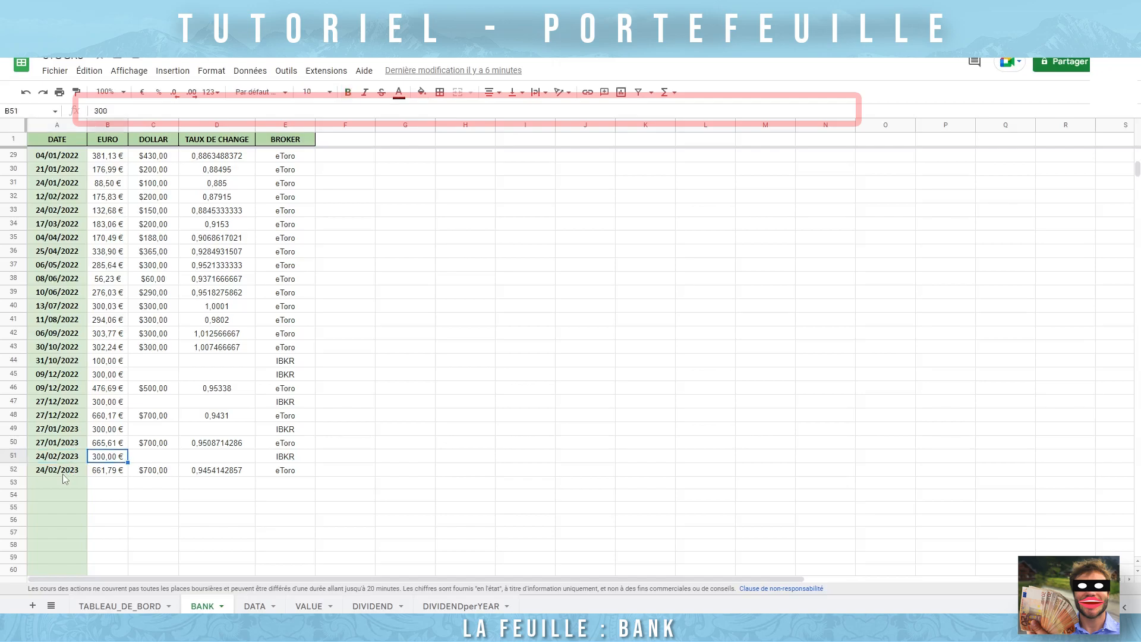
key("Right")
key("Right")
key("Right")
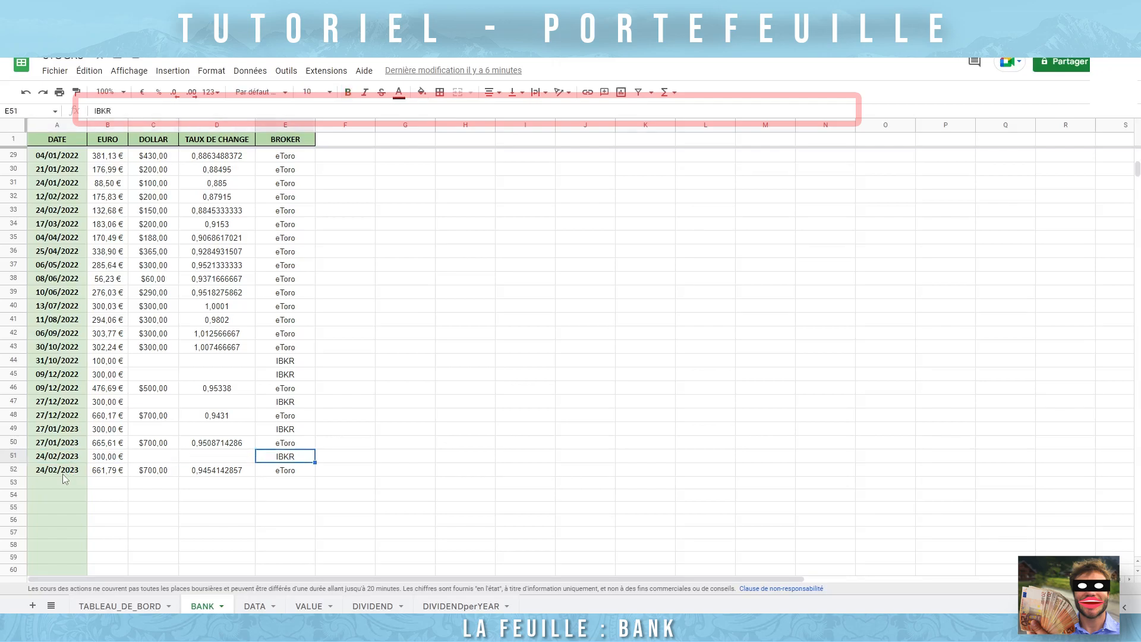
Step: Examine the eToro deposit in row 52, comparing its broker, date, euro and dollar cells
key("Down")
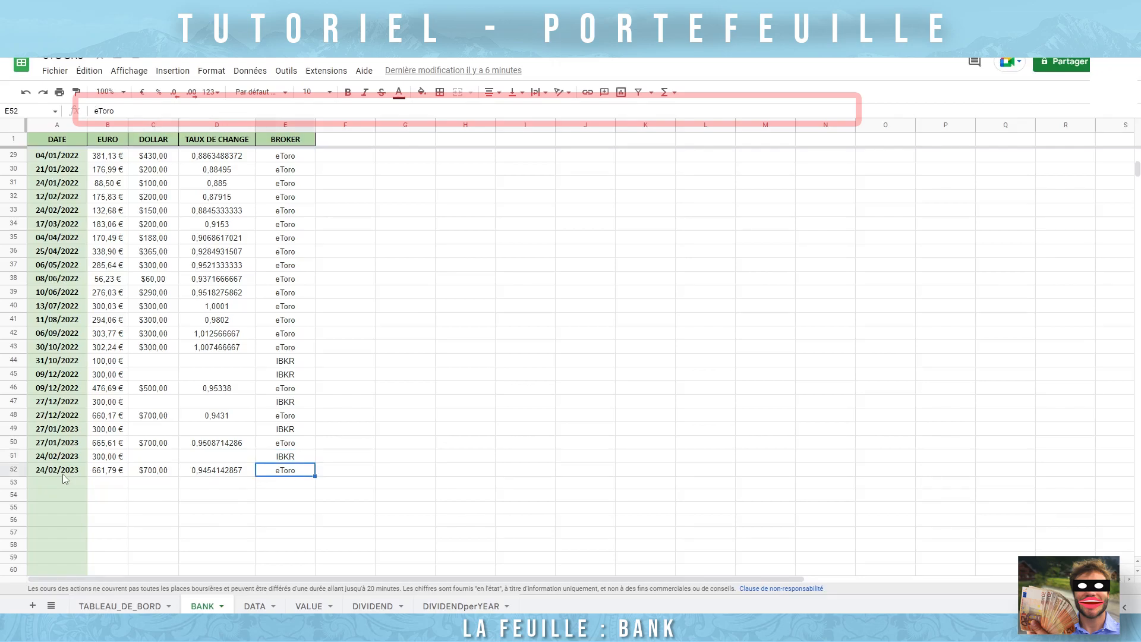
key("Left")
key("Left")
key("Right")
key("Right")
key("Left")
key("Left")
key("Left")
key("Left")
key("Right")
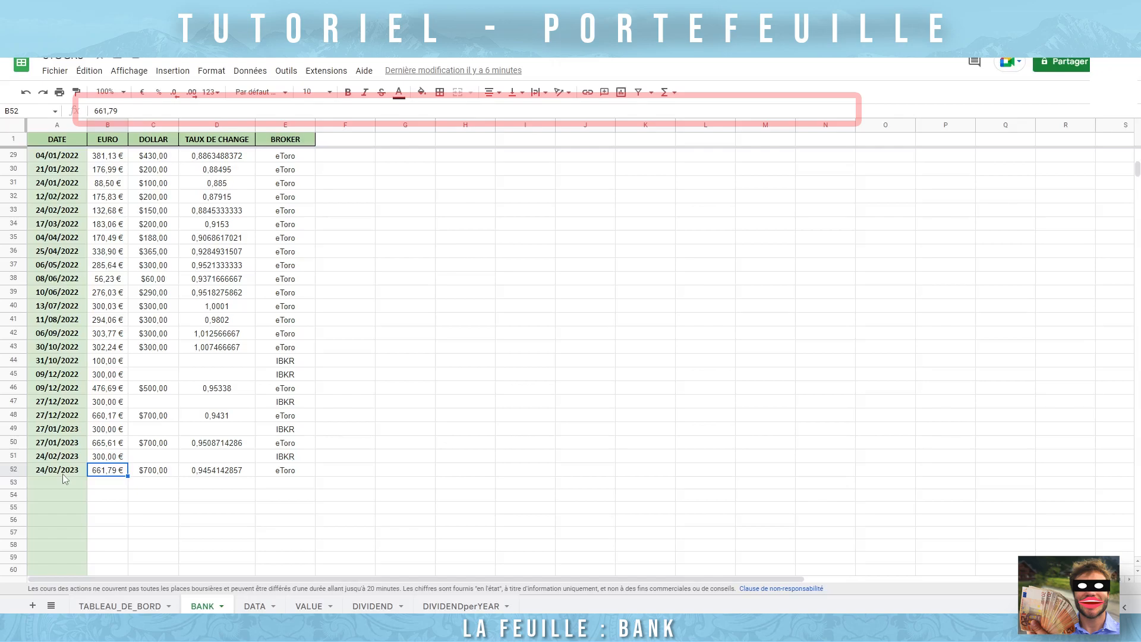
key("Right")
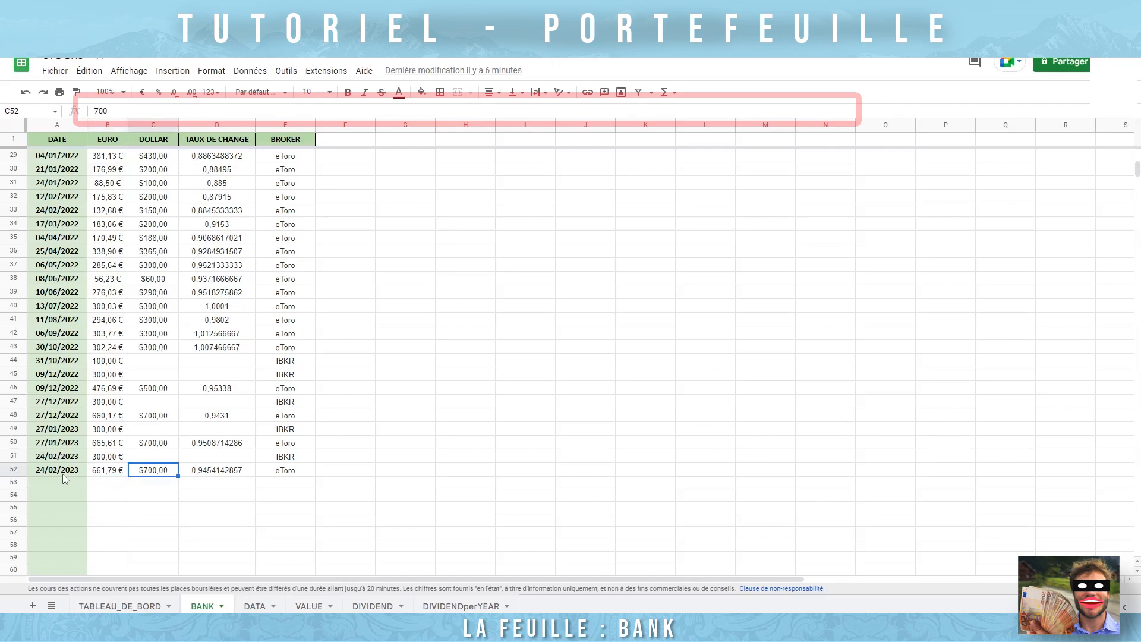
Step: Inspect the exchange-rate formula in D52 that divides the euro amount by the dollar amount, leaving it as is
key("Right")
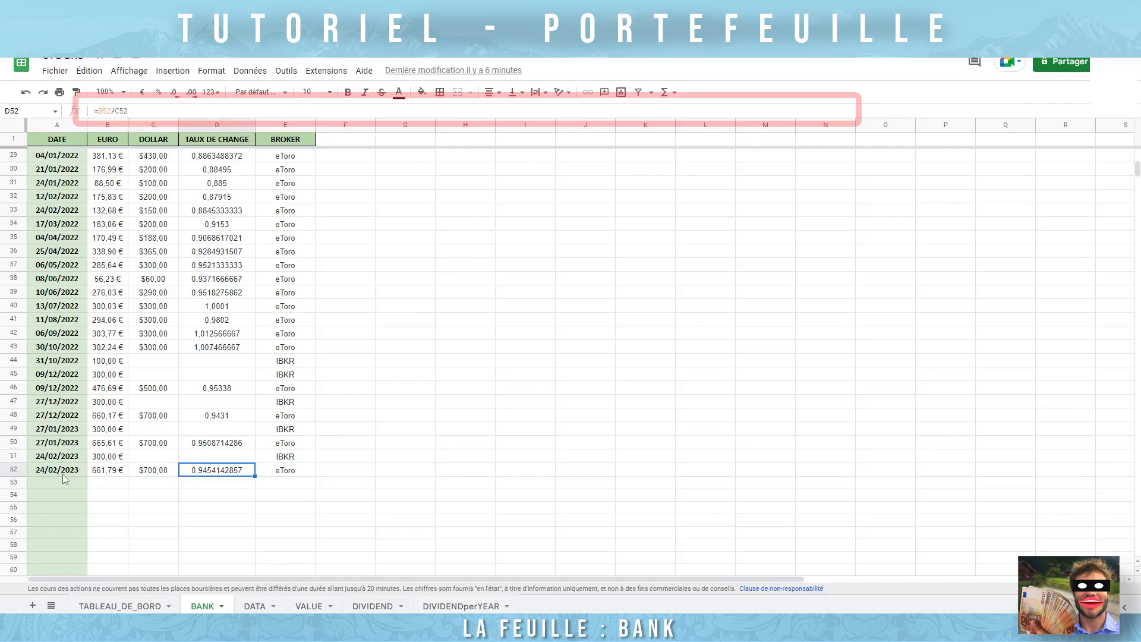
left_click(153, 113)
key("Return")
key("Up")
key("Right")
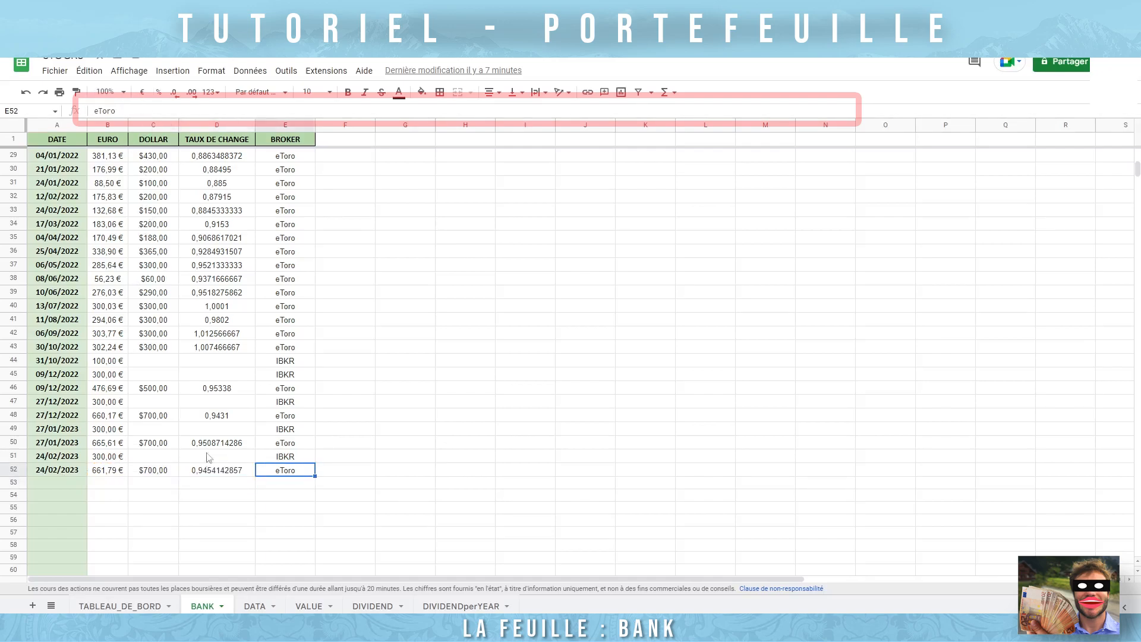
left_click(210, 471)
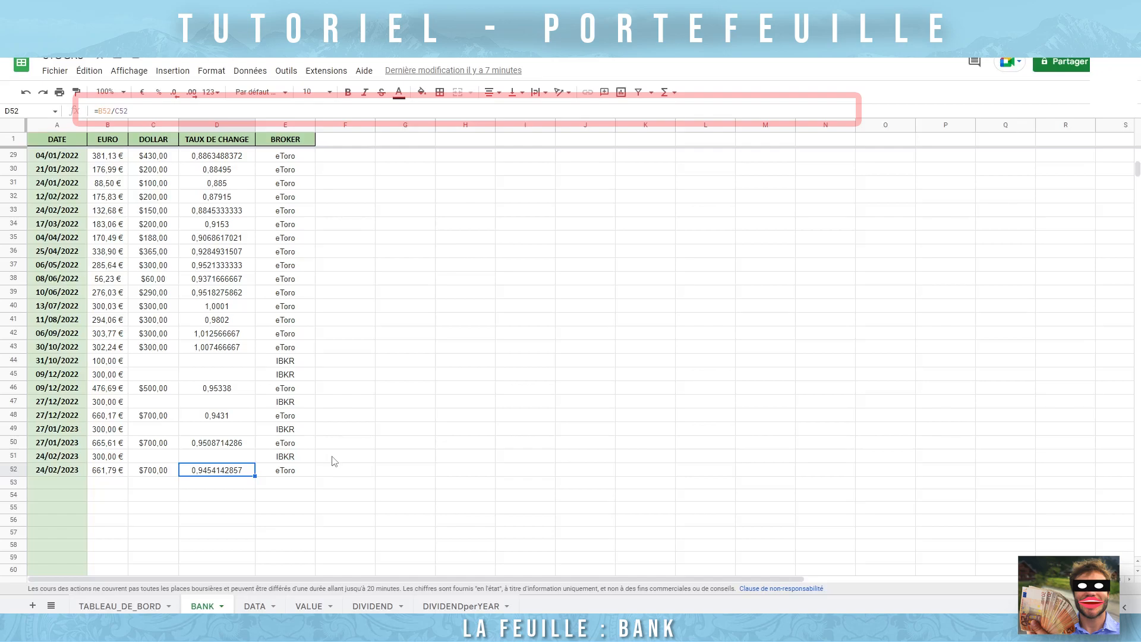
Step: Review the GOOGLEFINANCE formula in the COURS ACTUEL cell in edit mode and close it without changes
scroll(335, 461, "up", 9)
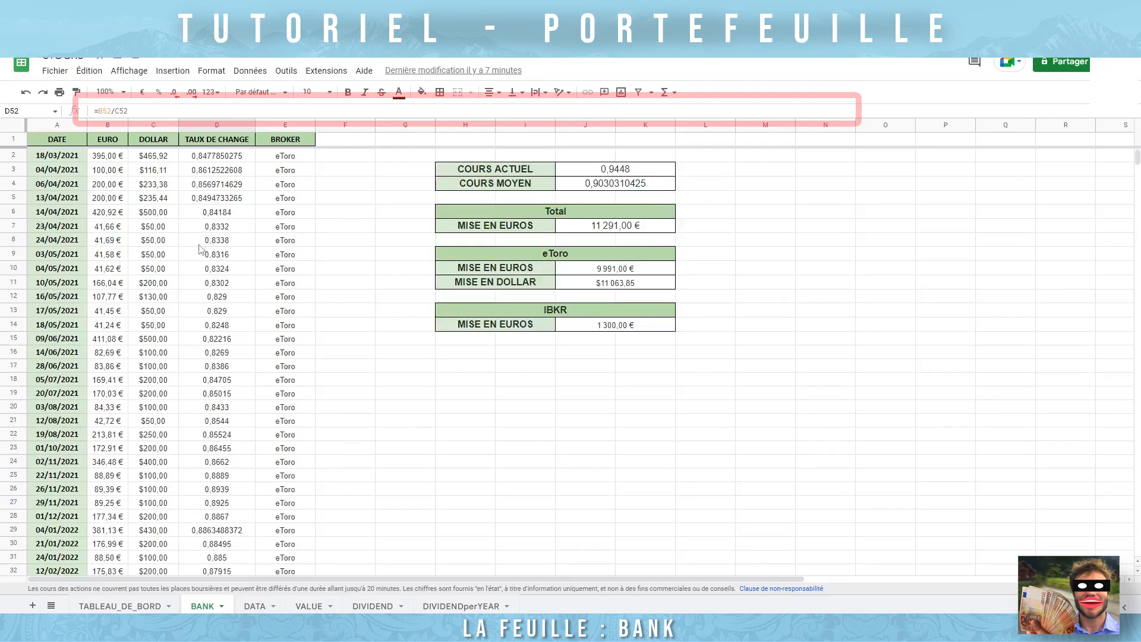
left_click(474, 172)
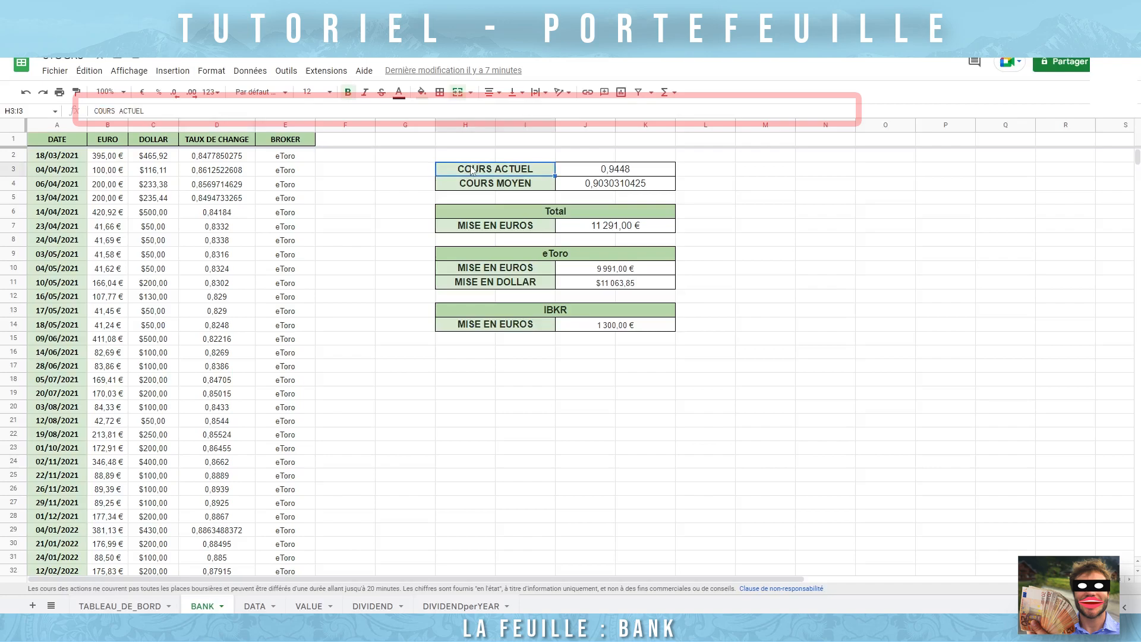
left_click(473, 171)
key("Right")
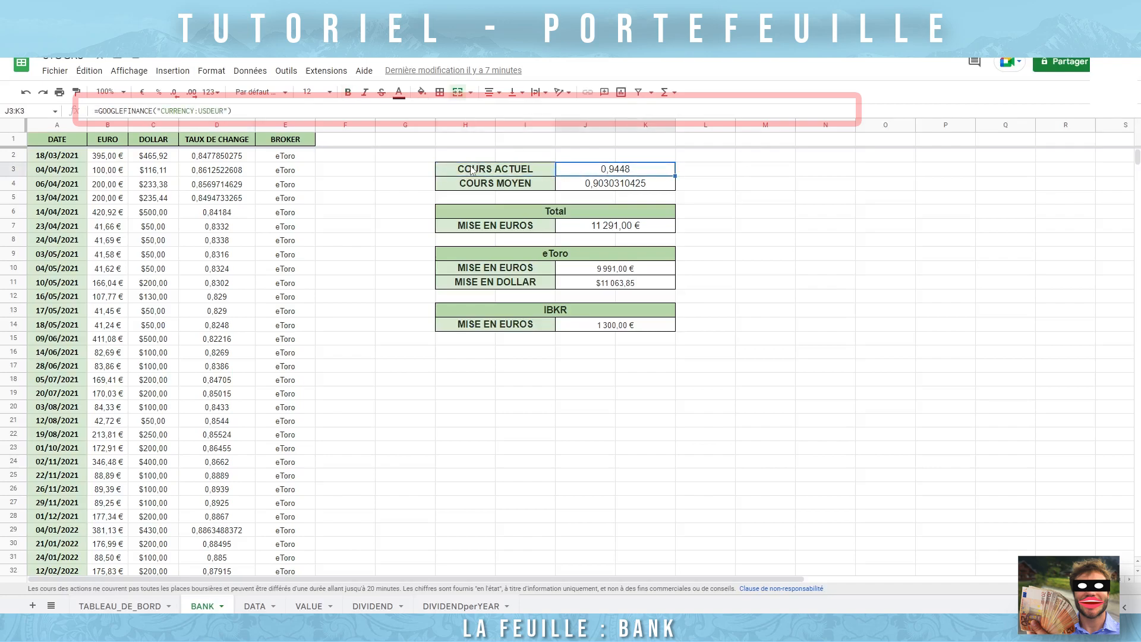
key("Return")
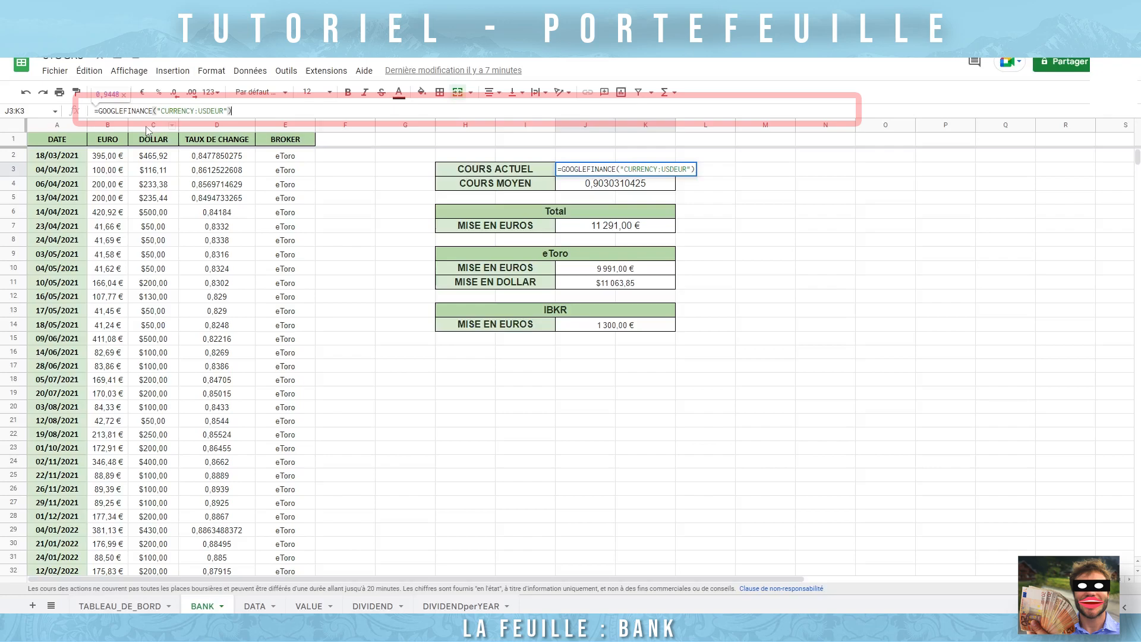
key("Return")
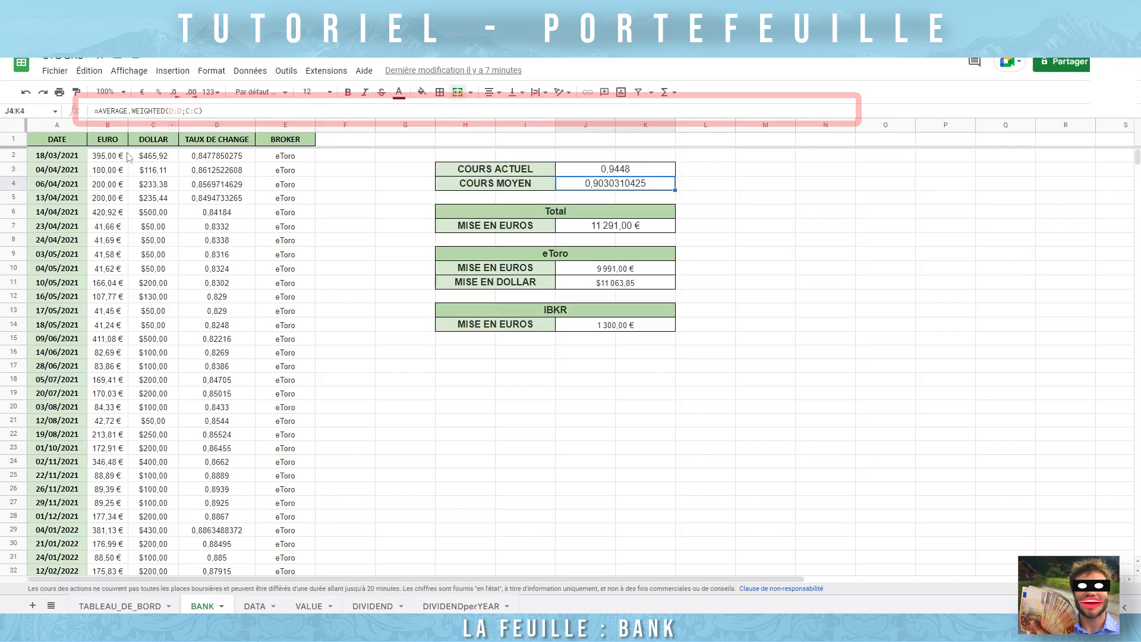
Step: Examine the TAUX DE CHANGE values and the weighted-average formula in the COURS MOYEN cell that uses them
left_click_drag(211, 156, 217, 229)
left_click(217, 240)
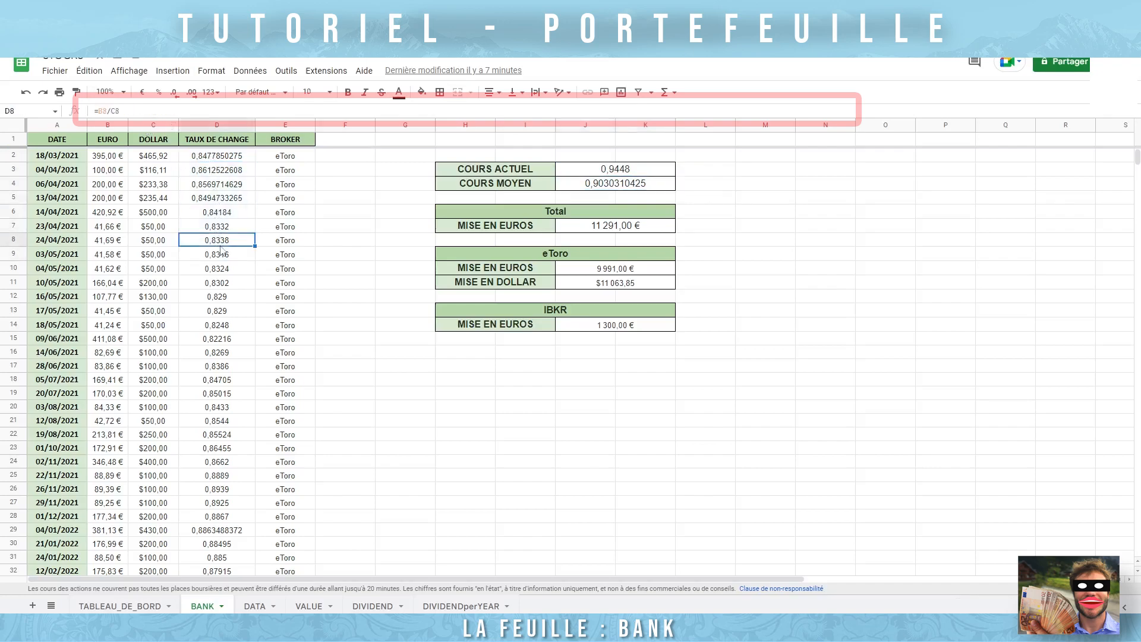
left_click(592, 186)
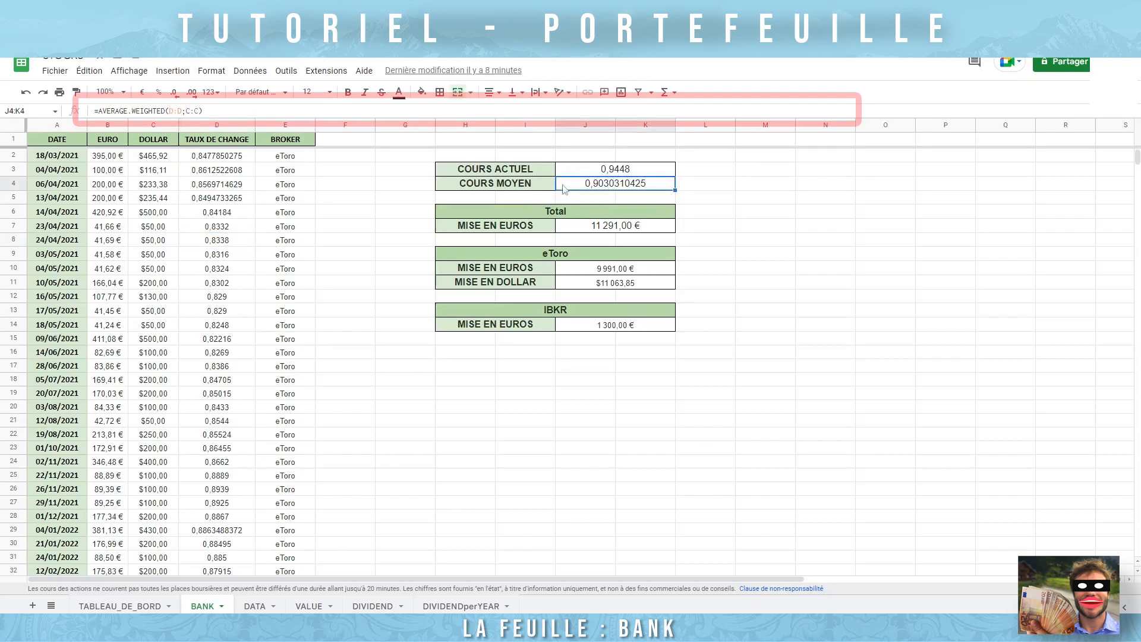
Step: Review the COURS MOYEN weighted-average formula in edit mode, comparing it with the TAUX DE CHANGE and DOLLAR columns, and leave it unchanged
left_click(229, 110)
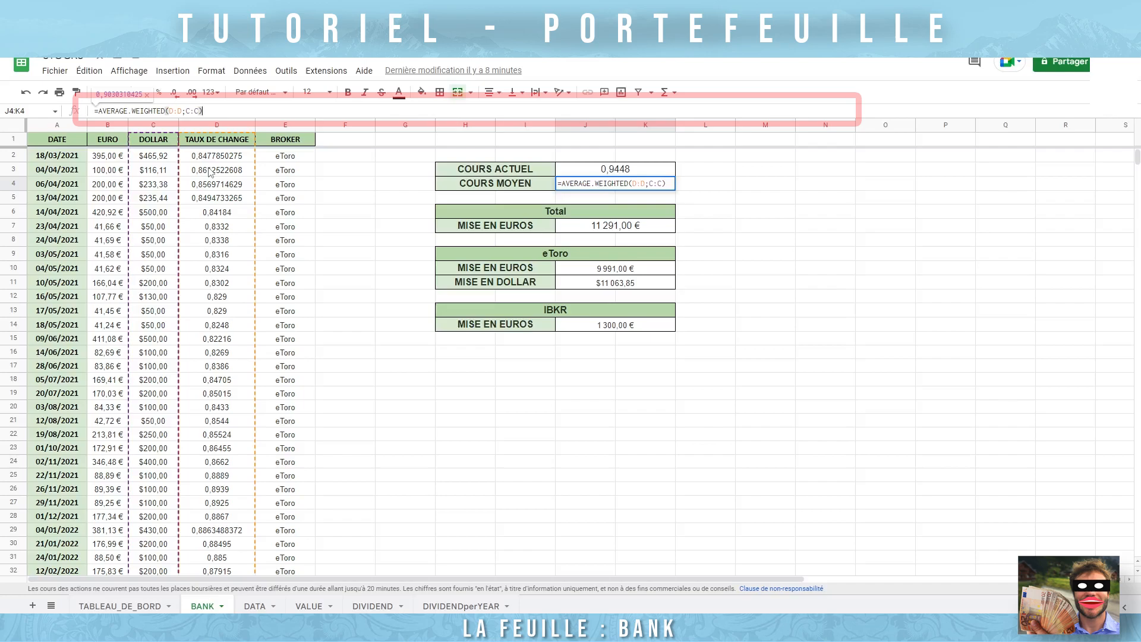
left_click(359, 244)
left_click(209, 242)
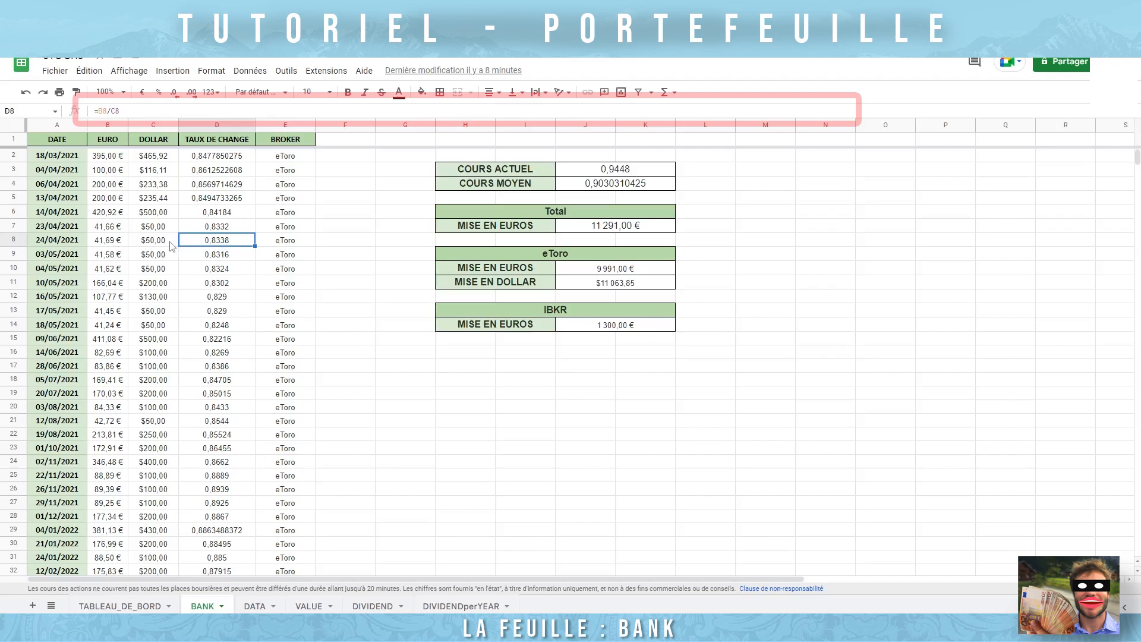
left_click(174, 285)
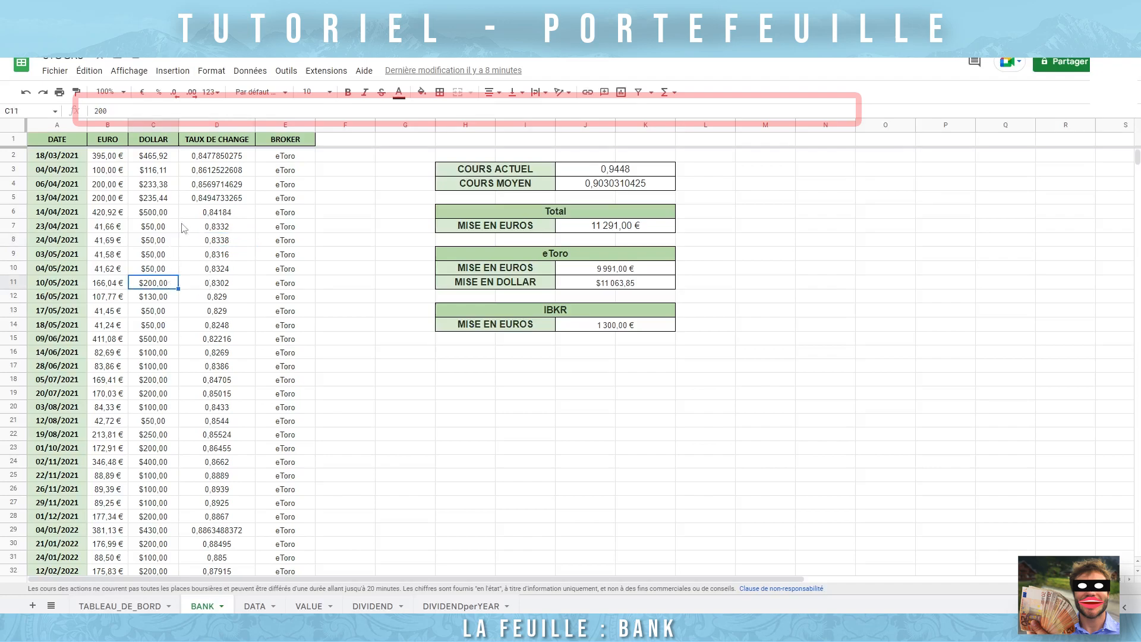
left_click(170, 240)
left_click(573, 185)
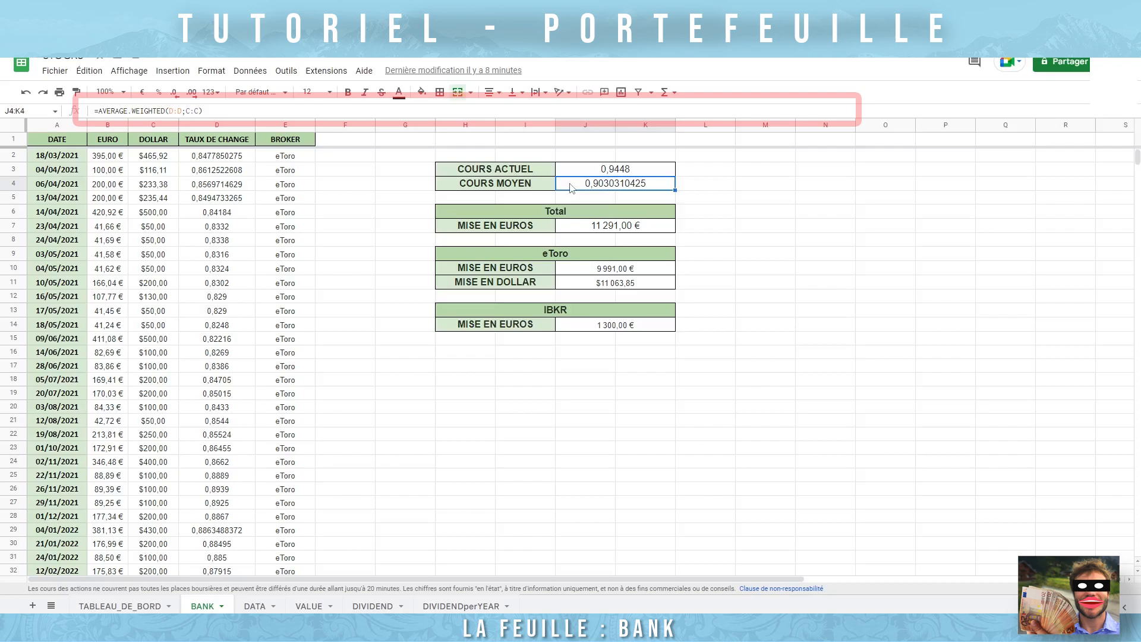
Step: Look over the exchange-rate, Total, eToro and IBKR summary blocks of the BANK sheet, with a brief visit to the TABLEAU_DE_BORD sheet
key("Down")
key("Down")
key("Down")
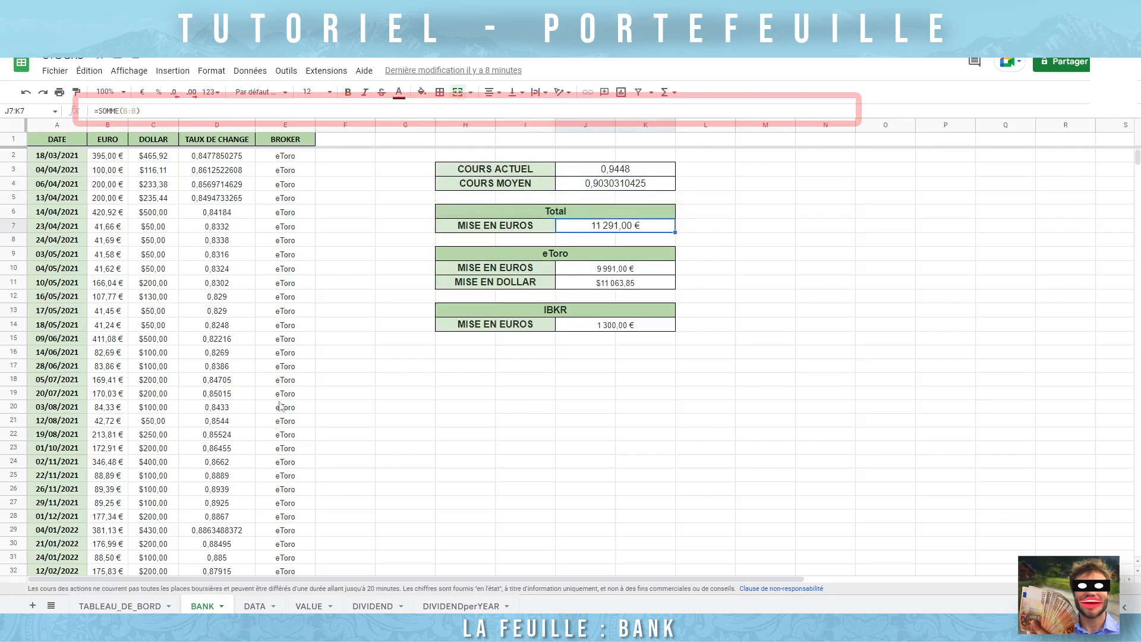
left_click(125, 606)
left_click_drag(461, 178, 624, 184)
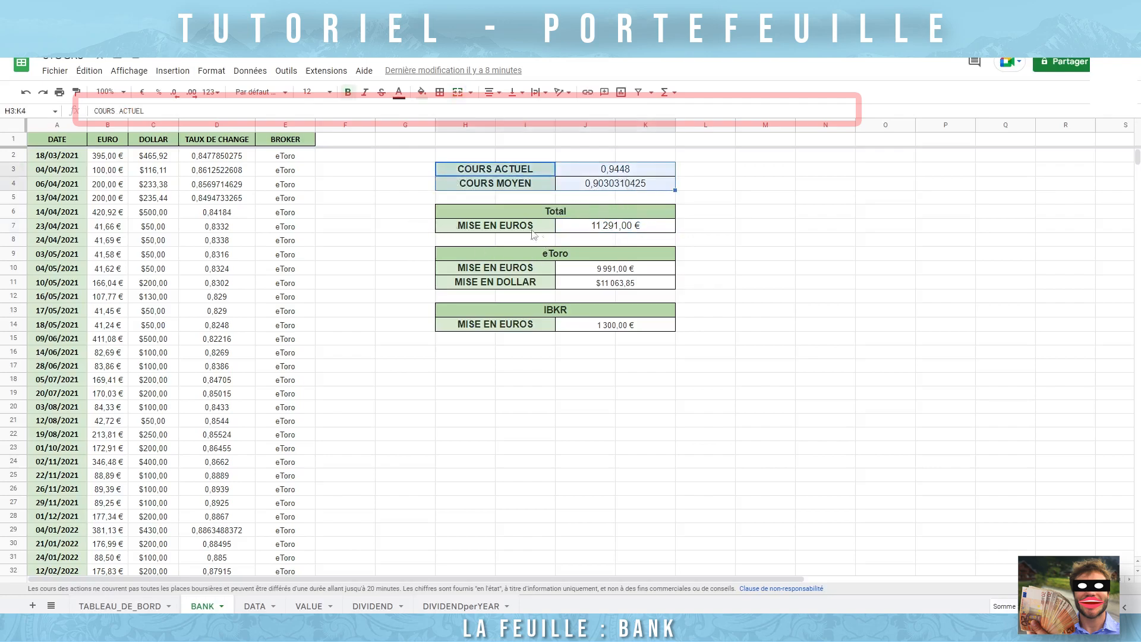
left_click_drag(519, 260, 595, 309)
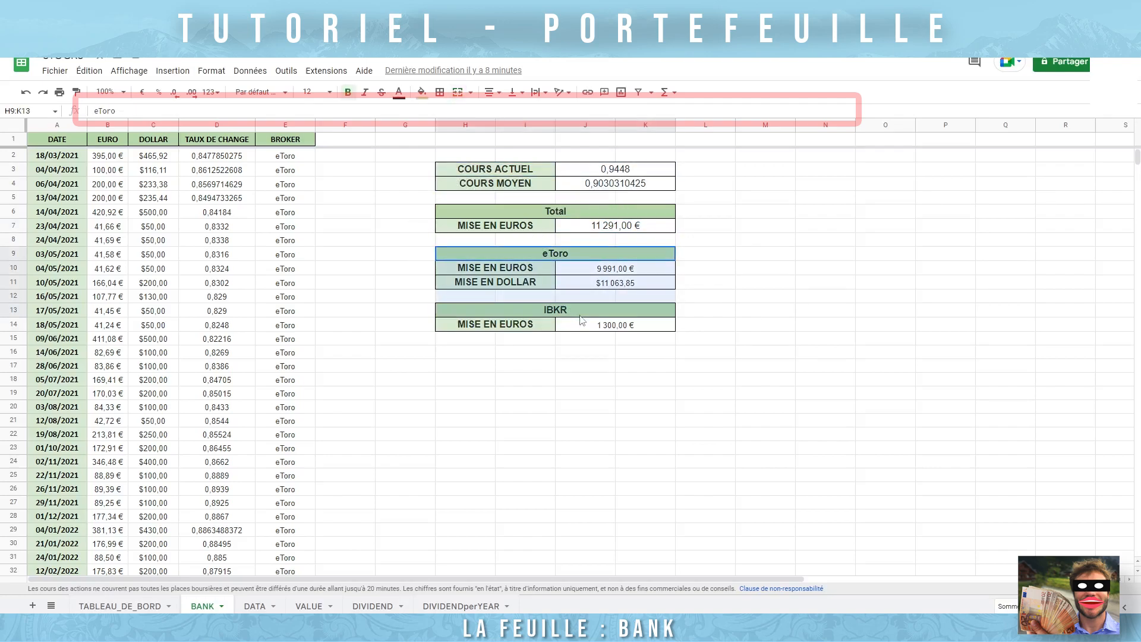
left_click(761, 283)
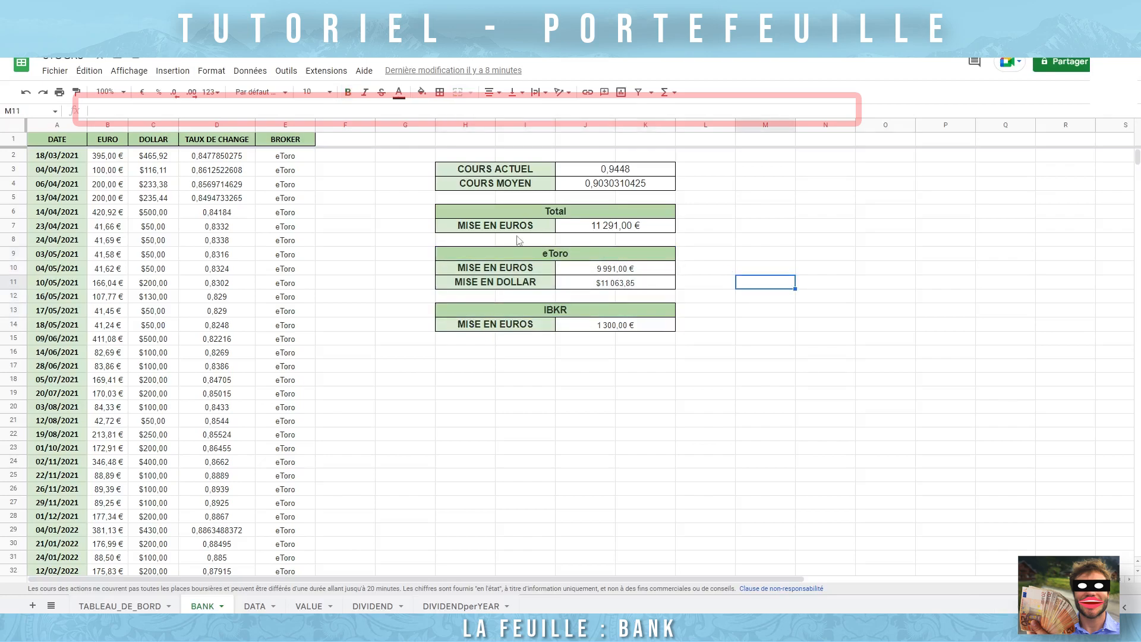
Step: Inspect the SOMME formula in the Total MISE EN EUROS cell and the SOMME.SI formula in eToro's MISE EN EUROS cell without editing them
left_click(518, 228)
left_click(583, 229)
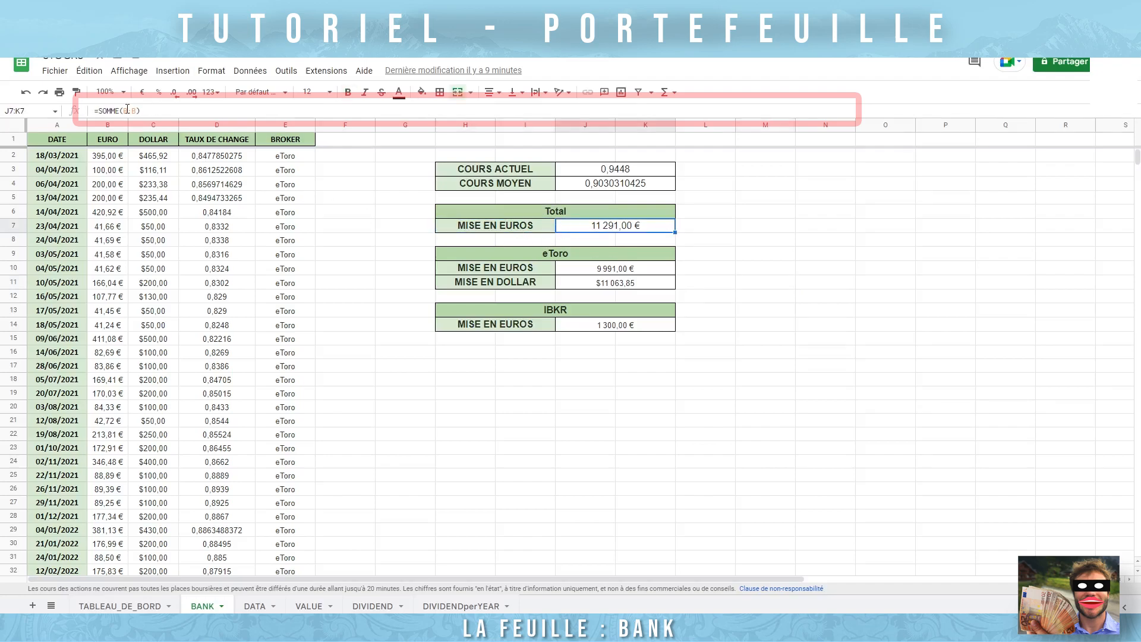
left_click(573, 271)
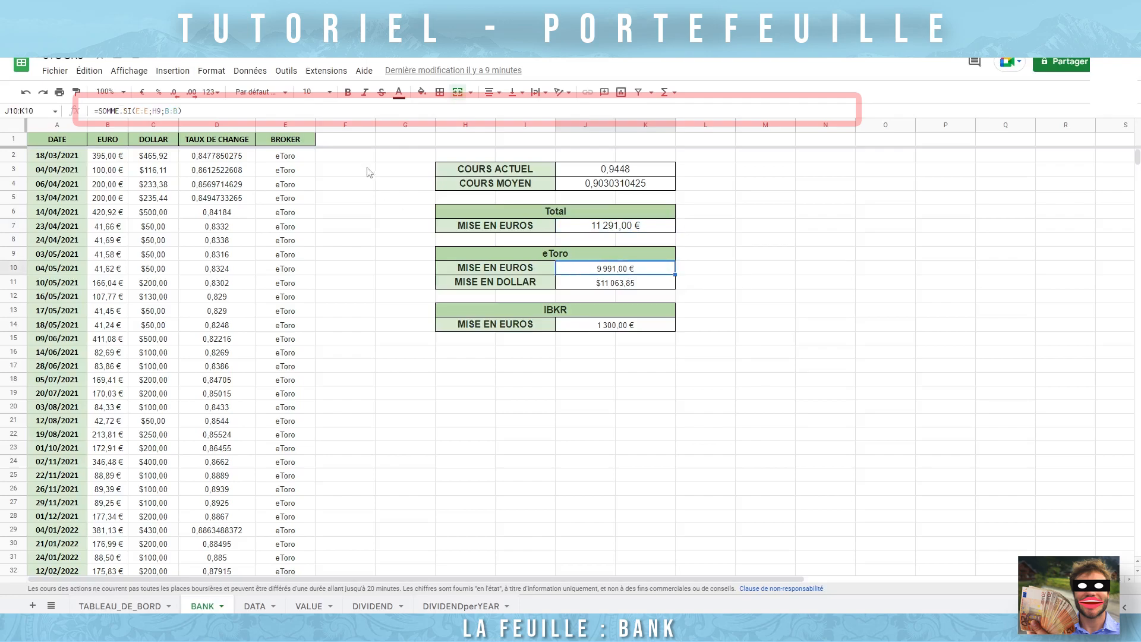
left_click(218, 112)
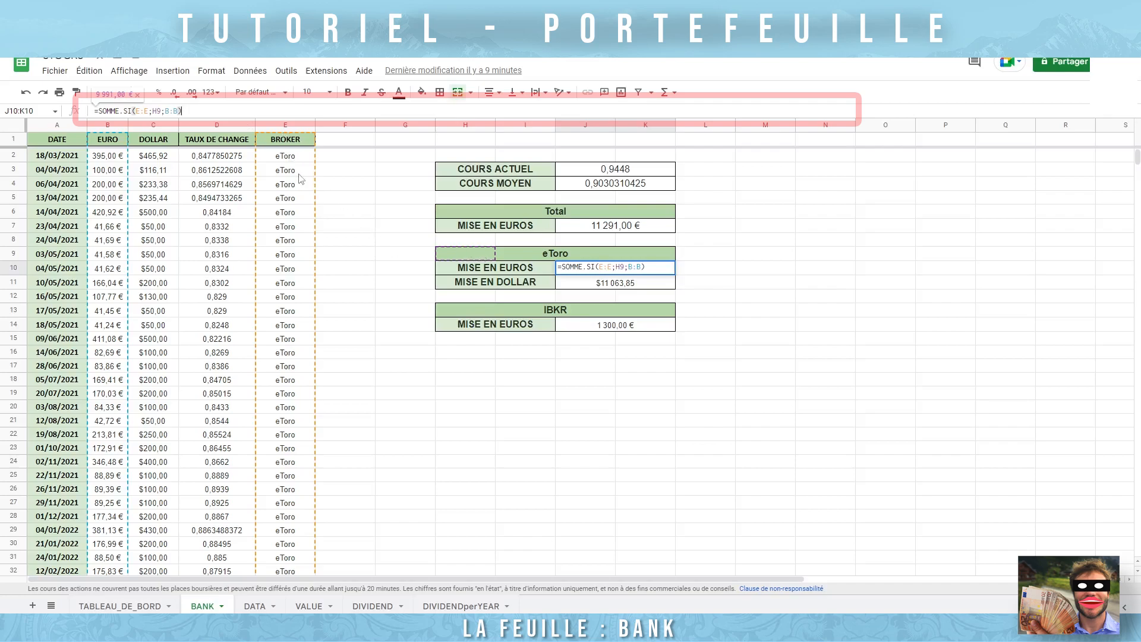
key("Return")
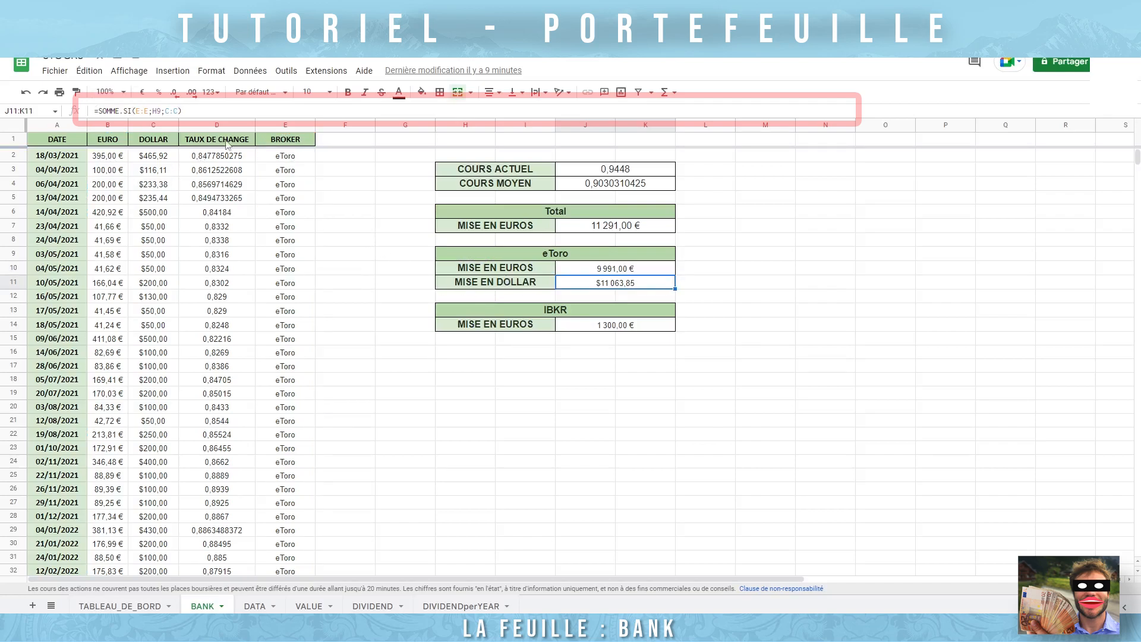
Step: Review the SOMME.SI formulas of eToro's MISE EN DOLLAR and IBKR's MISE EN EUROS cells in edit mode, closing each without changes
key("F2")
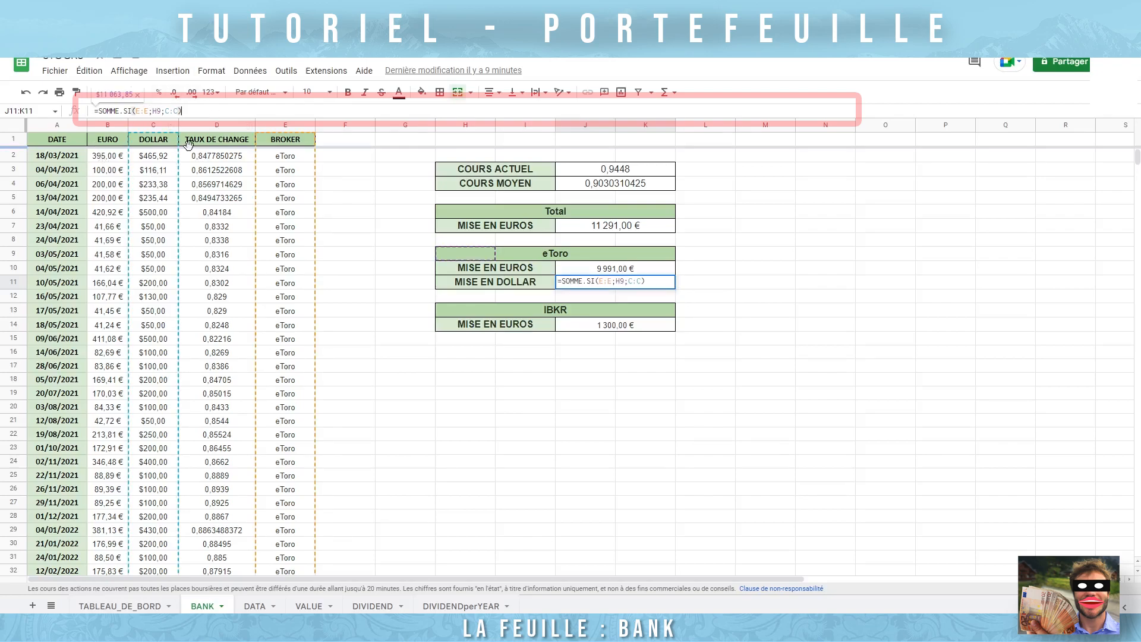
key("Return")
key("Down")
key("Down")
key("F2")
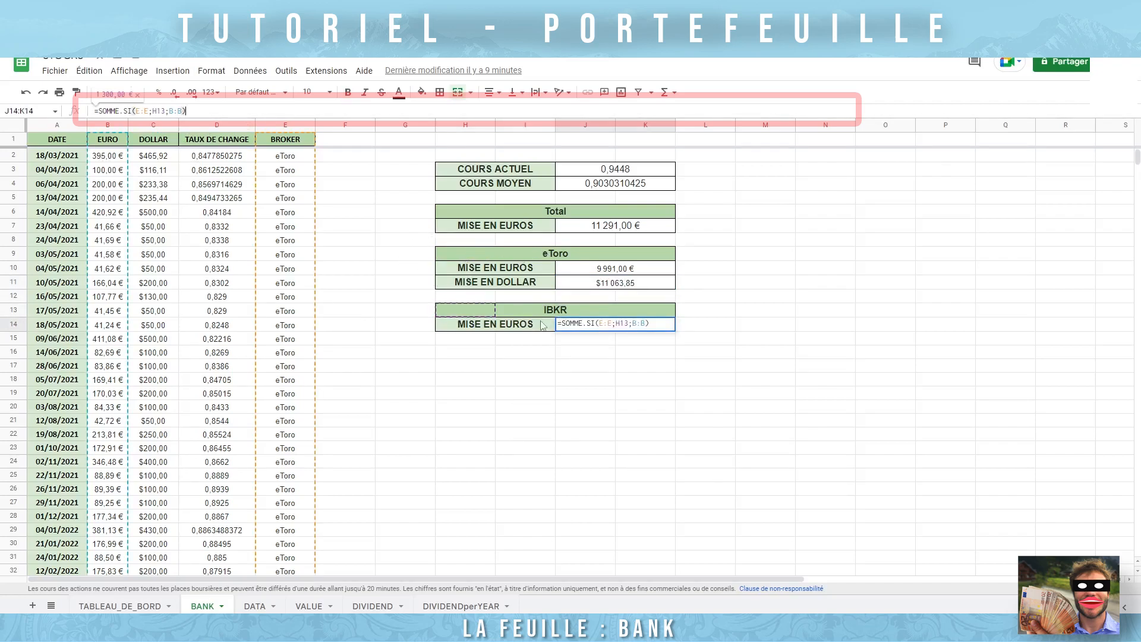
key("Return")
Step: Select the IBKR and eToro MISE EN EUROS amounts together to compare them with the total, and clear the selection
left_click(576, 326)
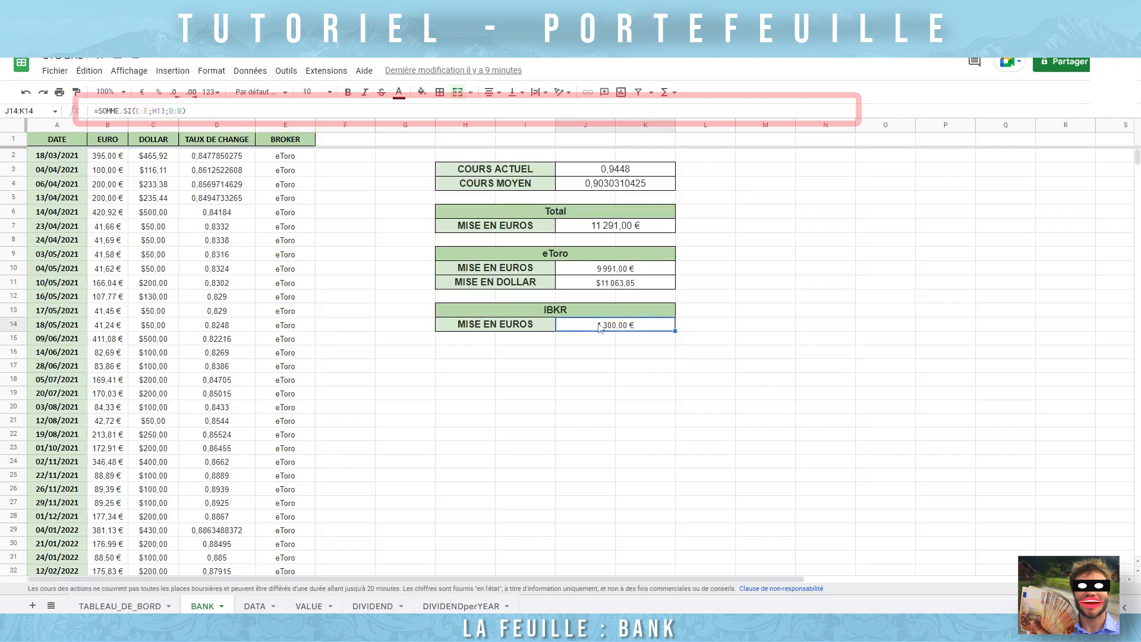
left_click(582, 271, "ctrl")
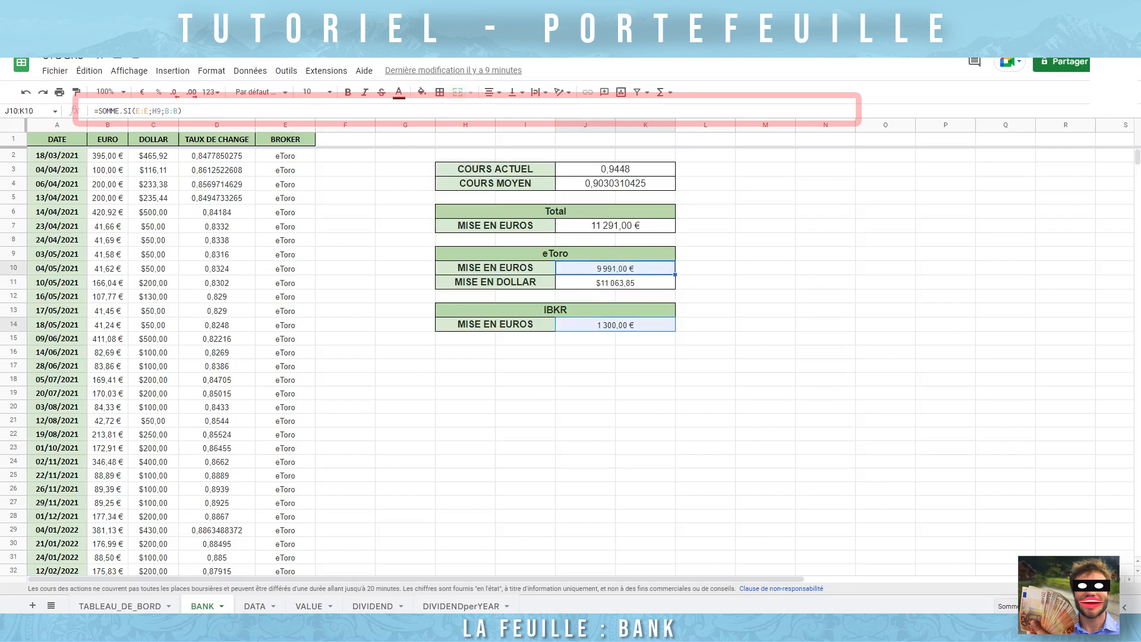
left_click(726, 344)
left_click(493, 410)
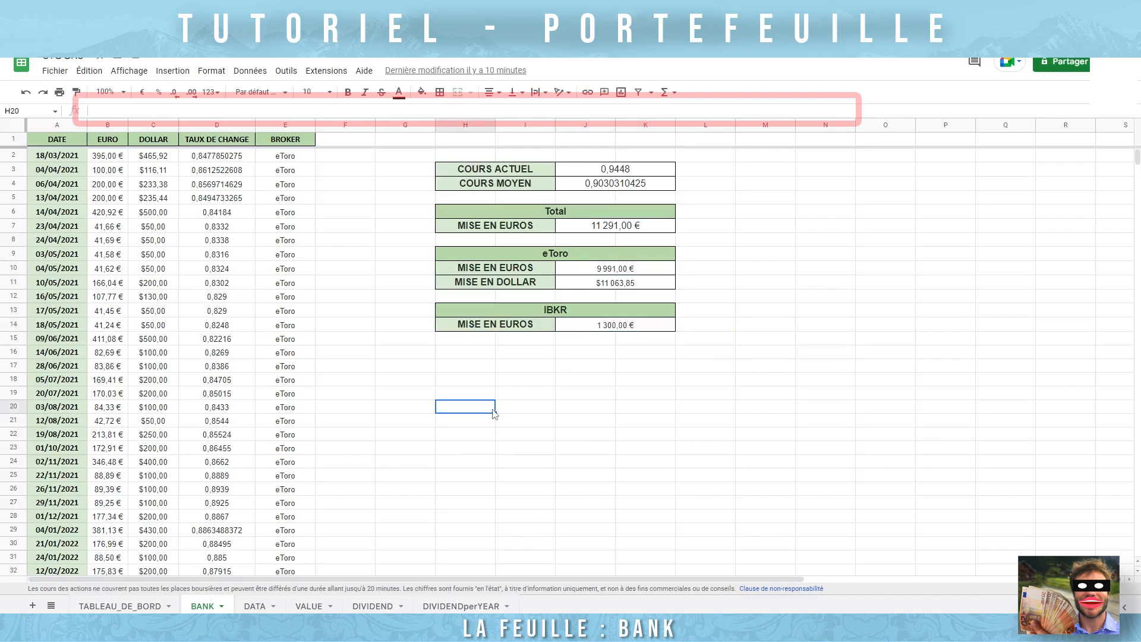
Step: View the TABLEAU_DE_BORD and DATA sheets alongside the deposit list in BANK, and finish on the BANK sheet
left_click(127, 605)
left_click(202, 606)
left_click(255, 607)
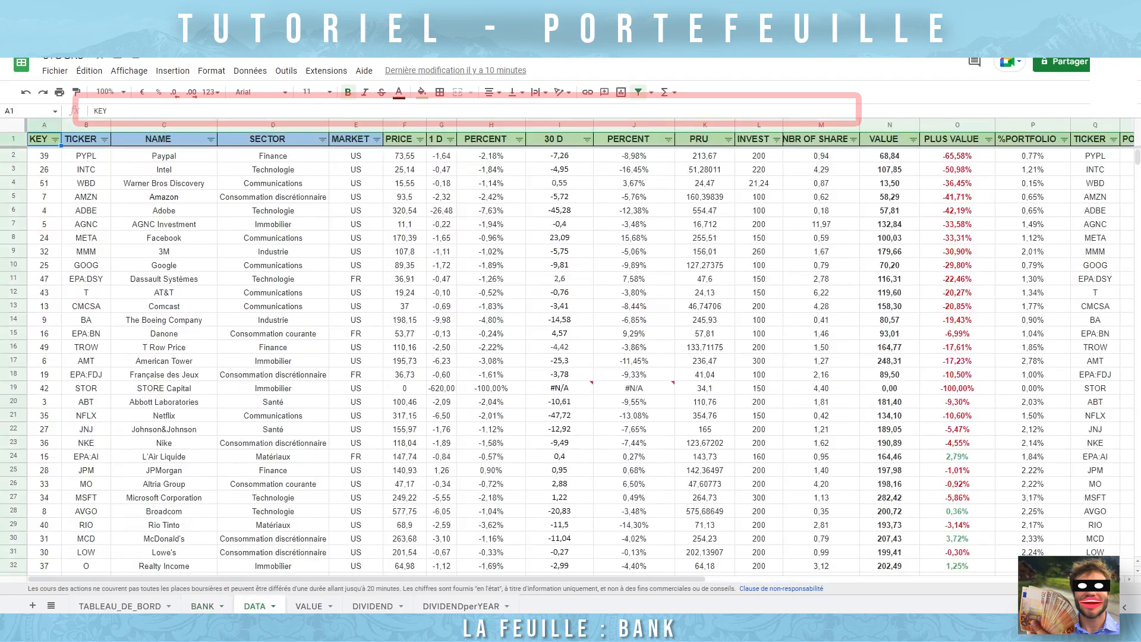
left_click(203, 607)
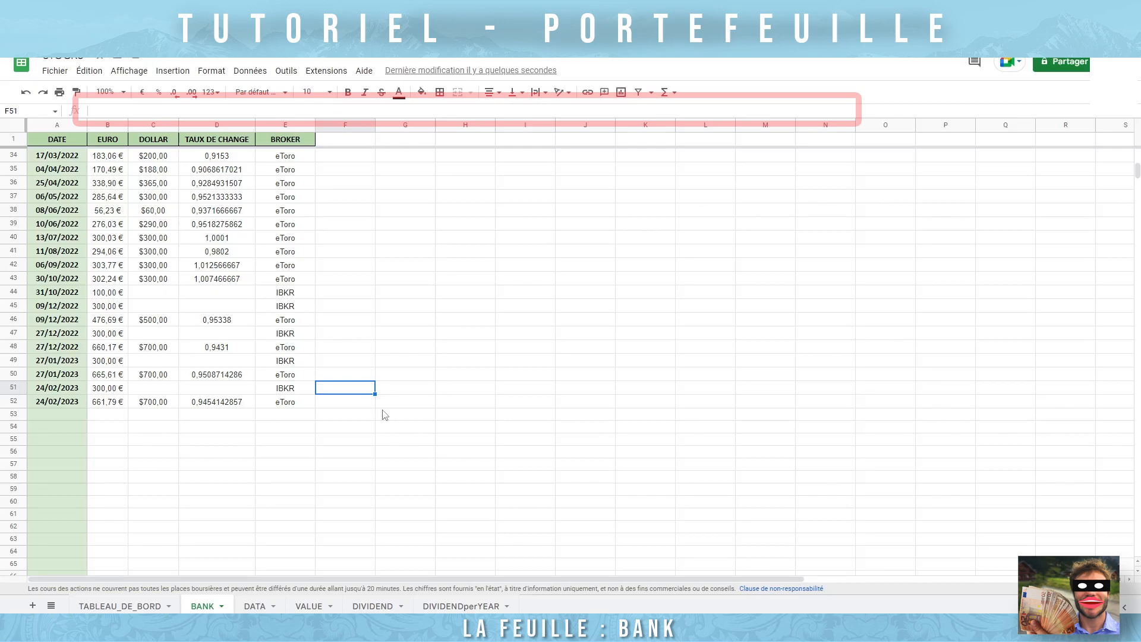
left_click(134, 606)
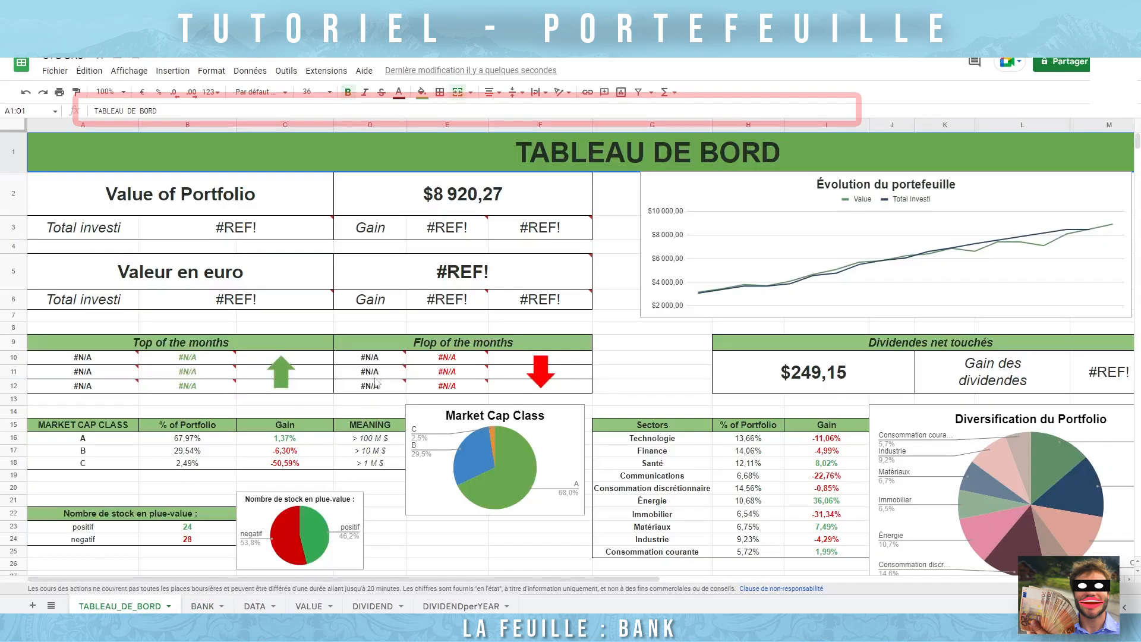
left_click(203, 606)
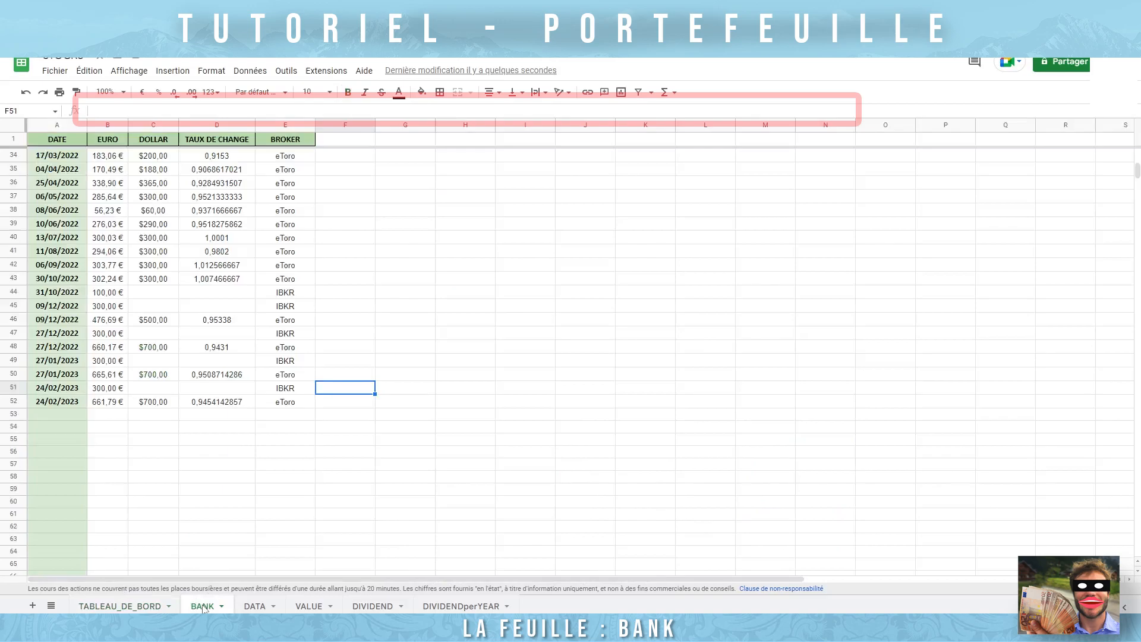